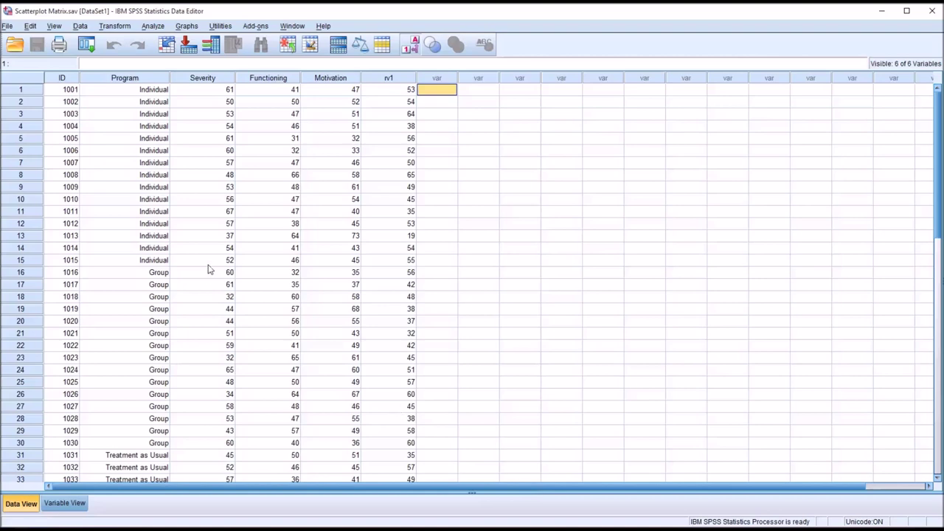
# Review the ID and Program columns, including the first Individual, Group and Treatment as Usual cases.
pyautogui.click(65, 78)
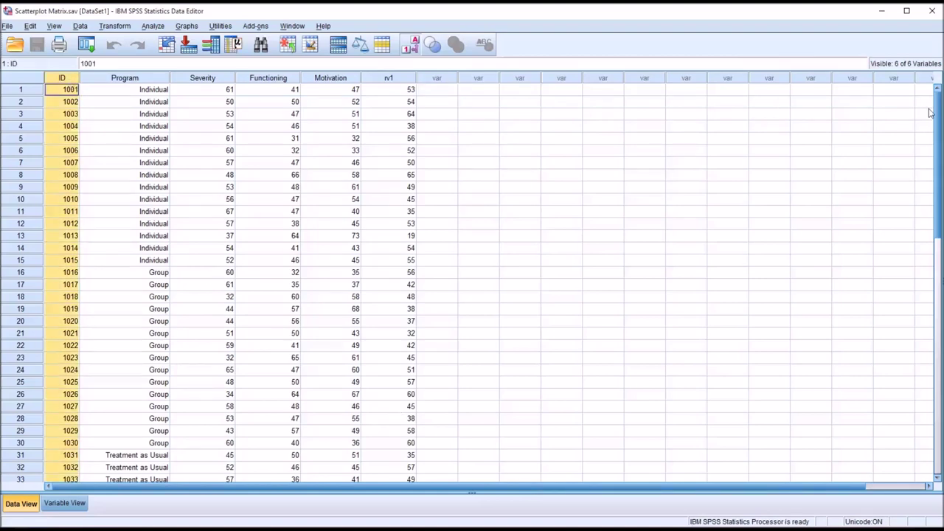
pyautogui.moveTo(932, 115); pyautogui.dragTo(915, 93)
pyautogui.click(125, 79)
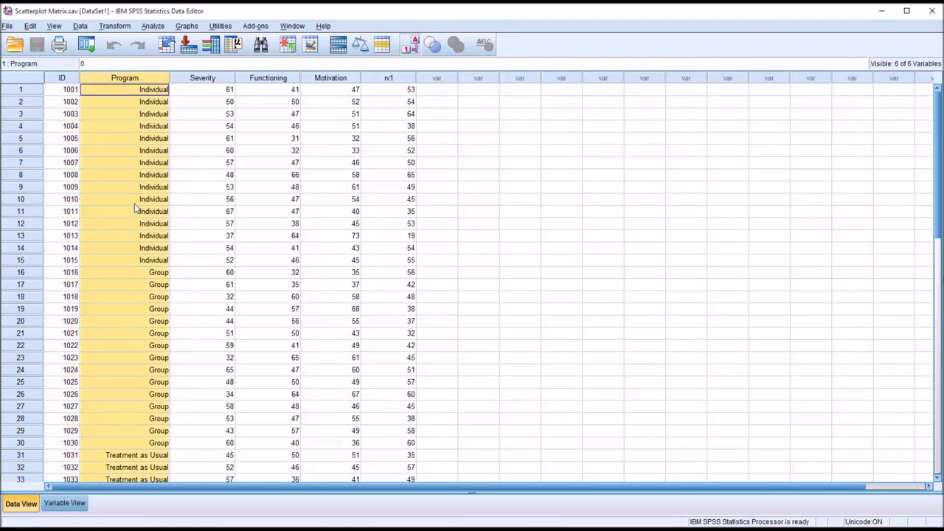
pyautogui.doubleClick(123, 175)
pyautogui.click(111, 273)
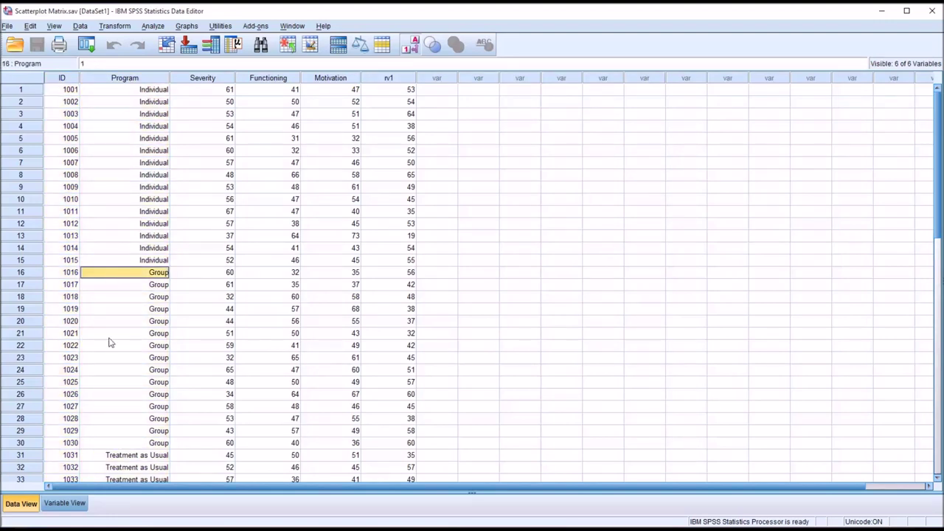
pyautogui.click(123, 456)
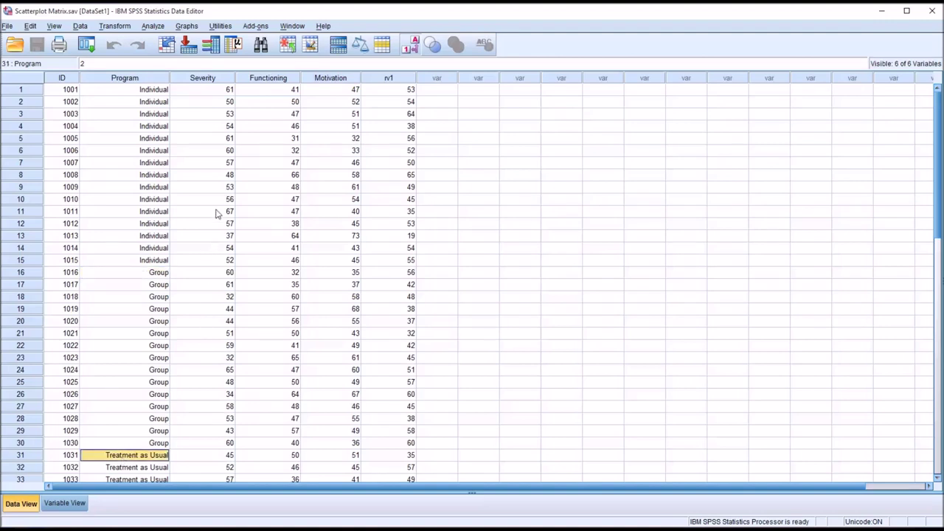
# Review the Severity, Functioning, Motivation and rv1 columns and their first-row scores.
pyautogui.click(207, 80)
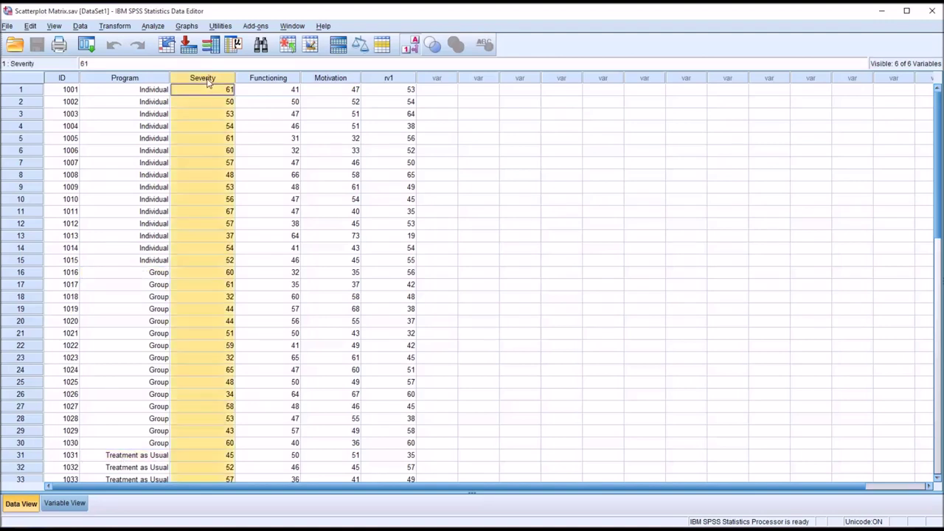
pyautogui.click(261, 79)
pyautogui.click(318, 80)
pyautogui.click(315, 93)
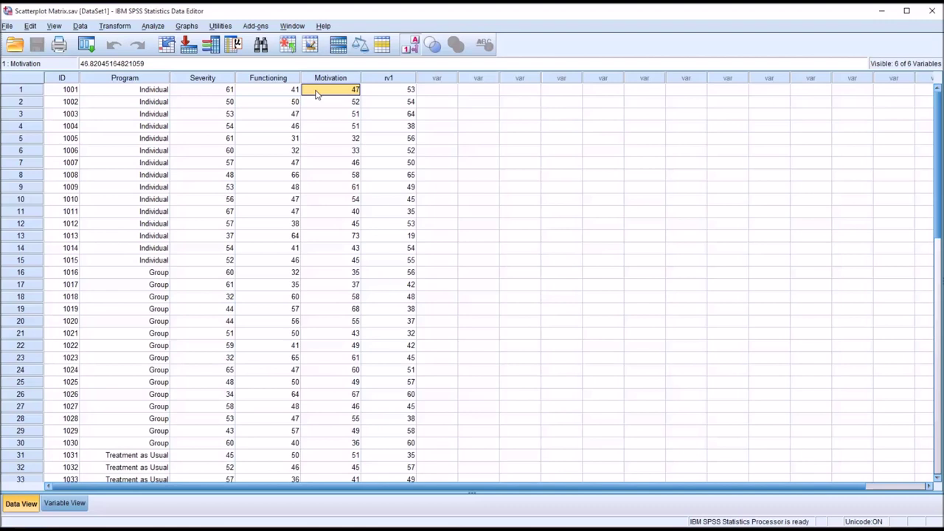
pyautogui.click(204, 79)
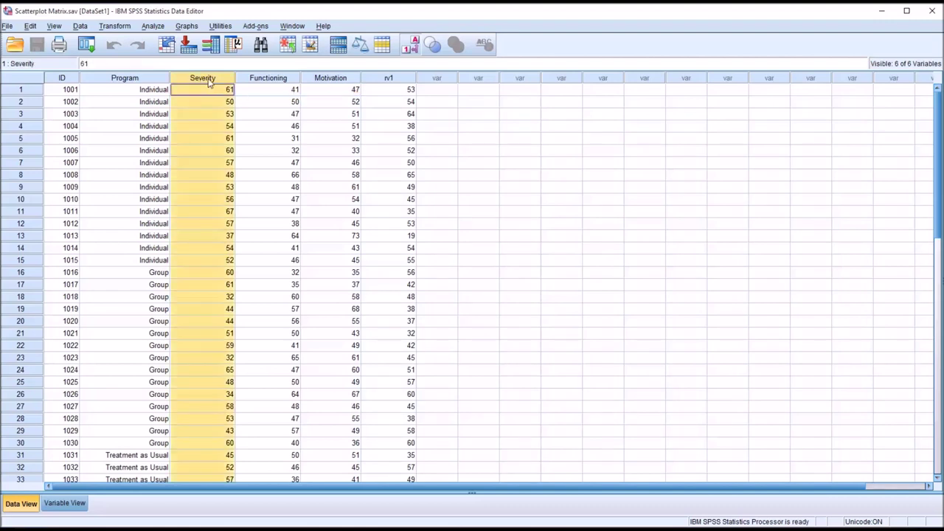
pyautogui.click(272, 80)
pyautogui.click(319, 80)
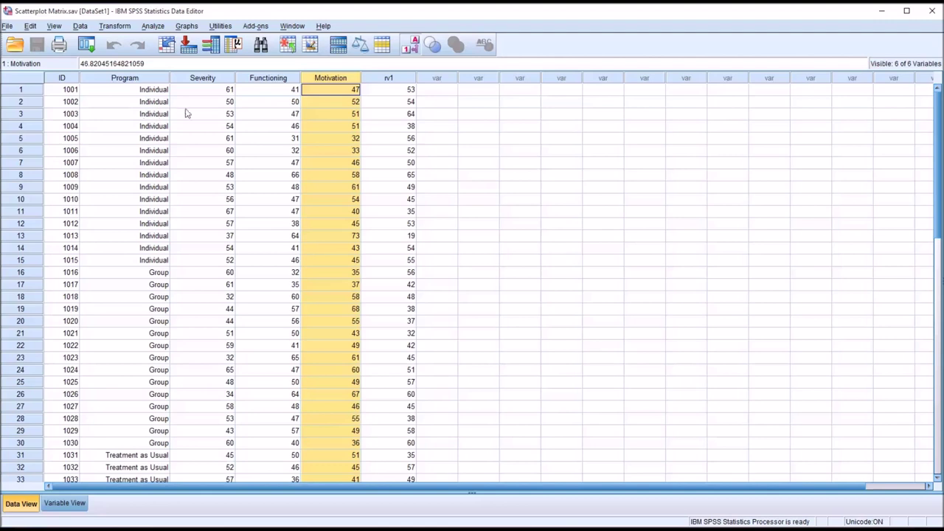
pyautogui.click(206, 94)
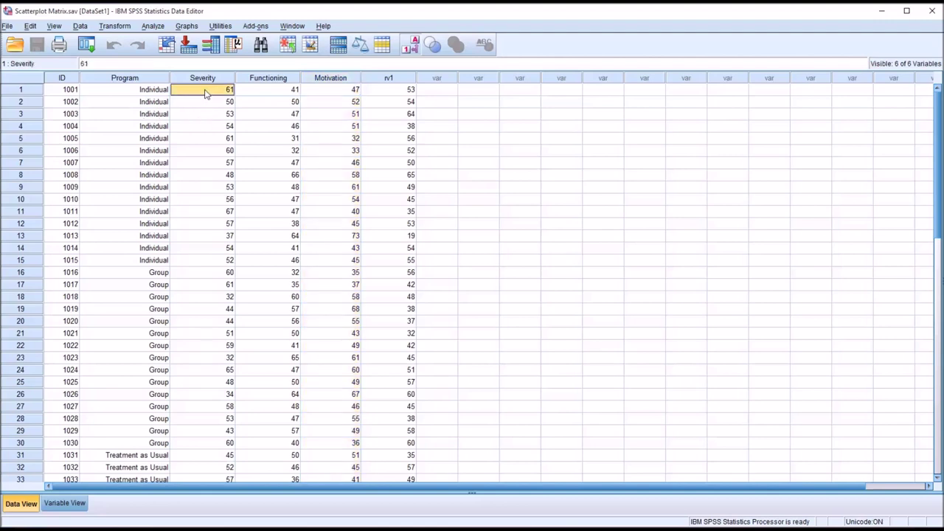
pyautogui.click(255, 96)
pyautogui.click(310, 94)
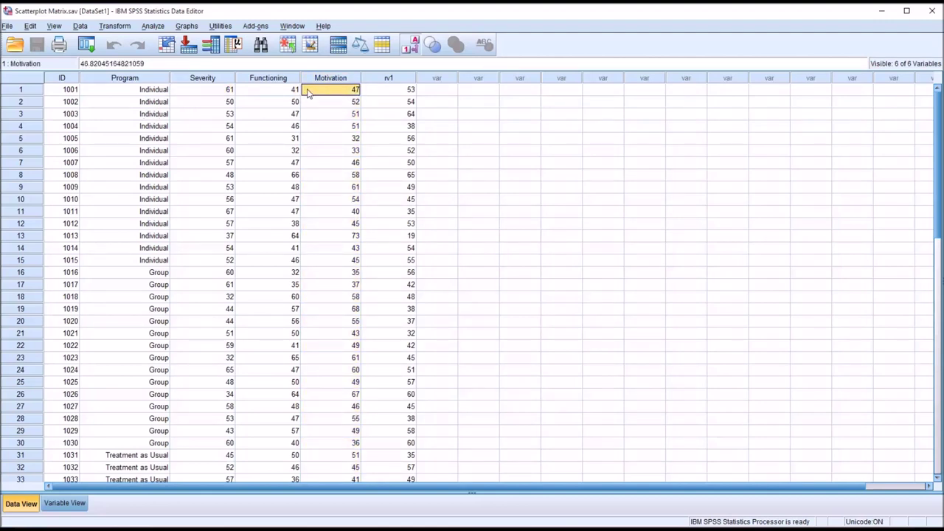
pyautogui.click(392, 96)
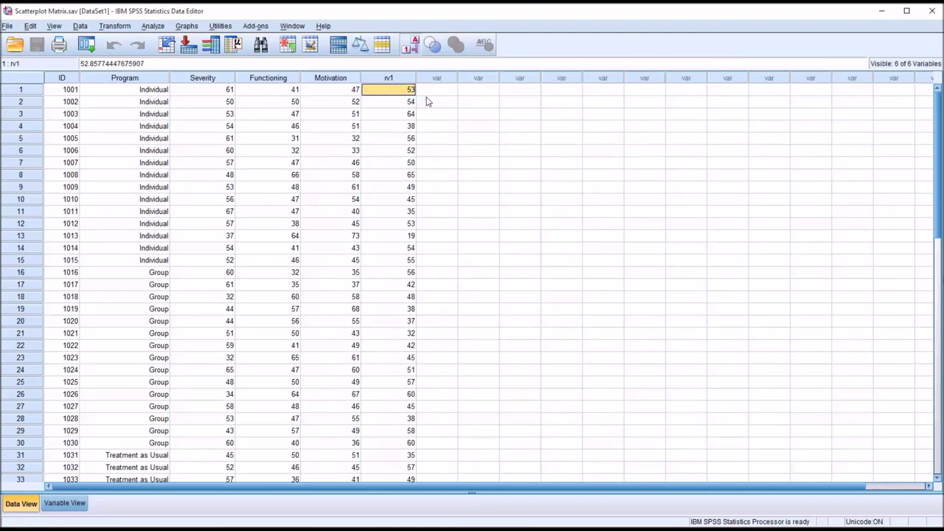
pyautogui.click(424, 96)
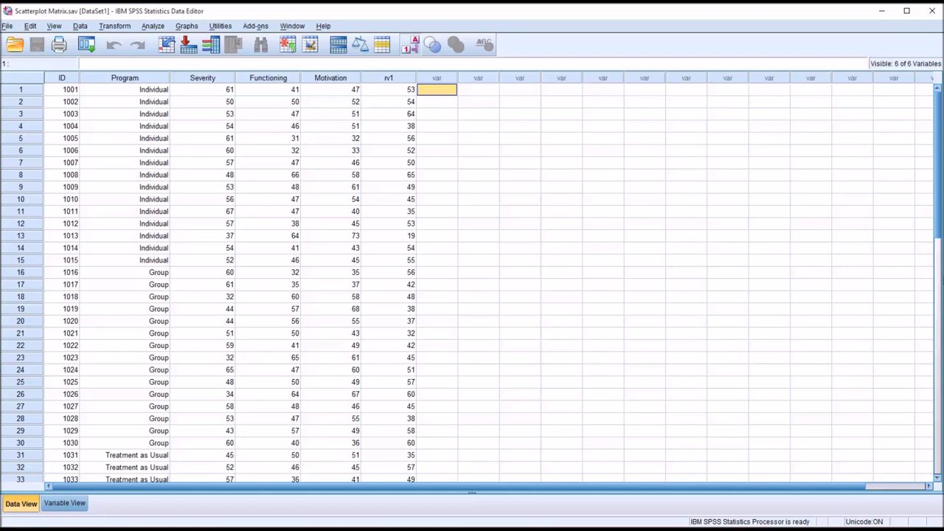
# Start a new chart in Chart Builder using the Scatterplot Matrix type from the Scatter/Dot gallery.
pyautogui.click(188, 28)
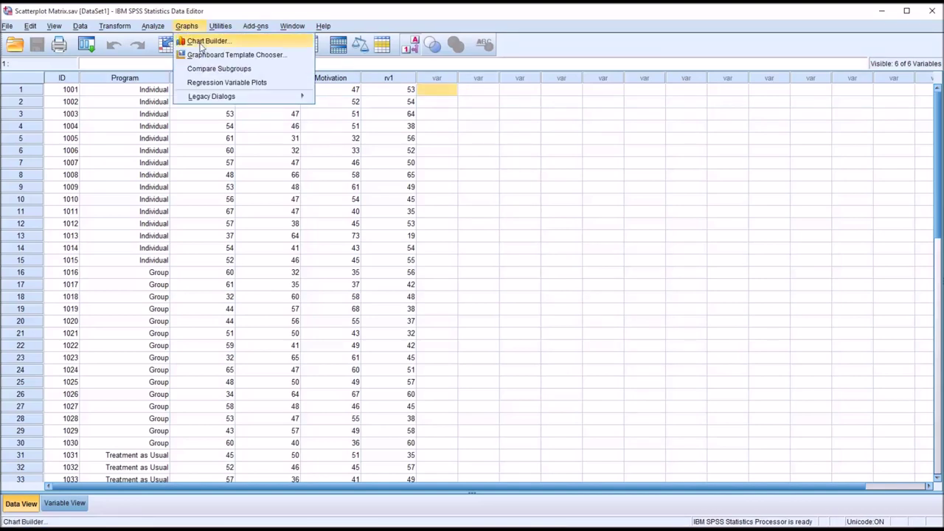
pyautogui.click(201, 42)
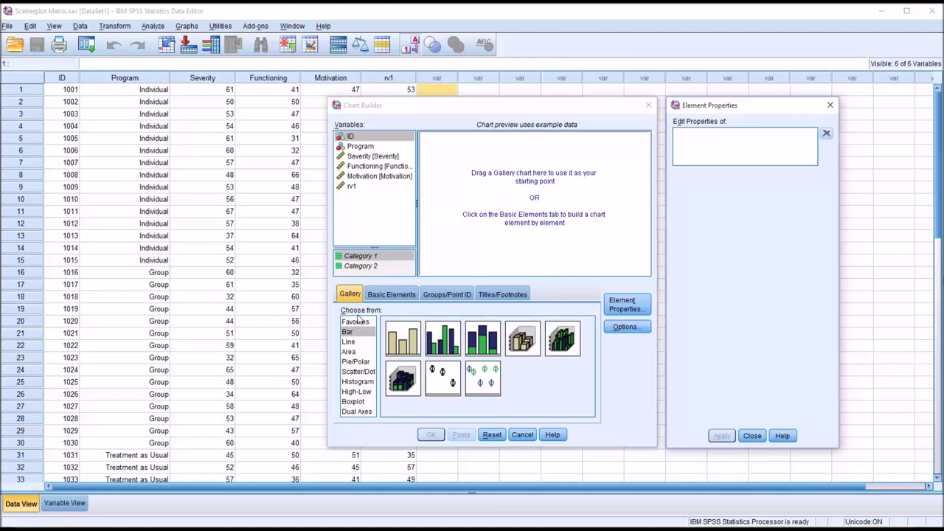
pyautogui.click(358, 371)
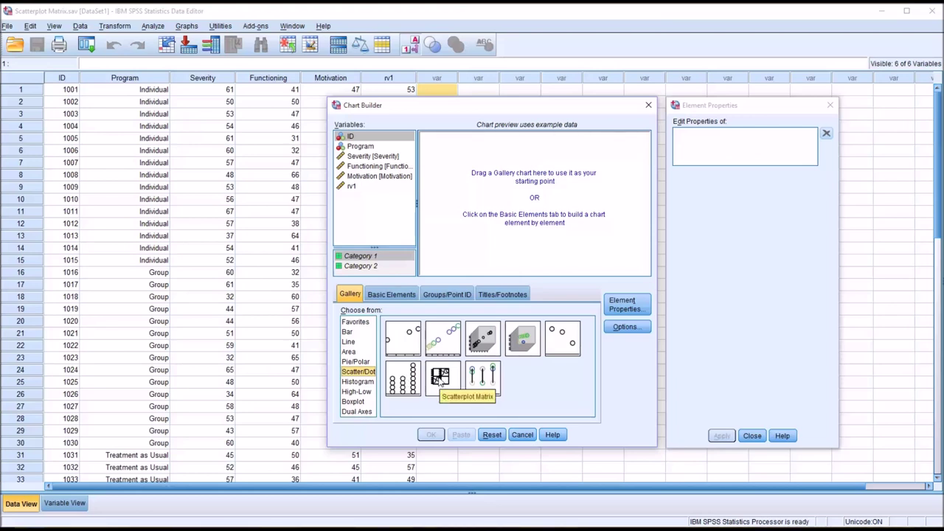
pyautogui.moveTo(441, 378); pyautogui.dragTo(531, 210)
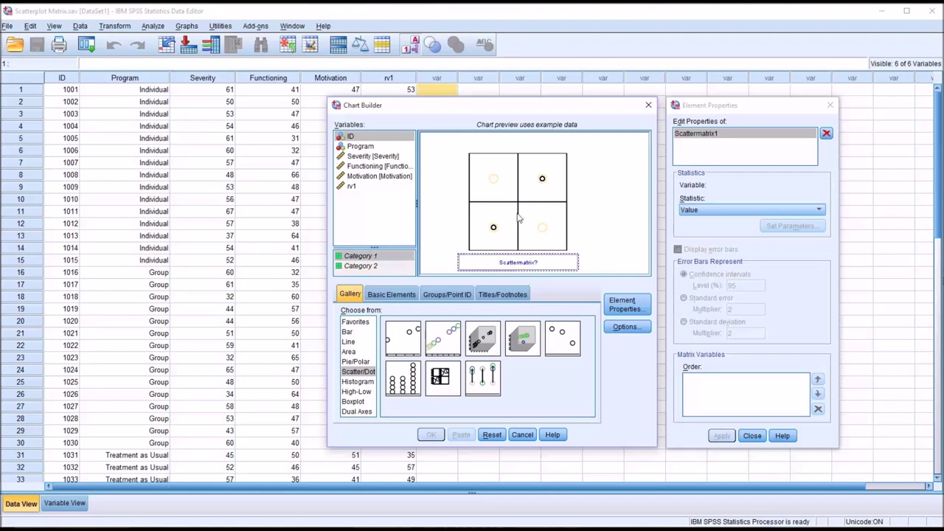
# Assign Severity, Functioning and Motivation as the matrix variables and generate the scatterplot matrix.
pyautogui.click(360, 158)
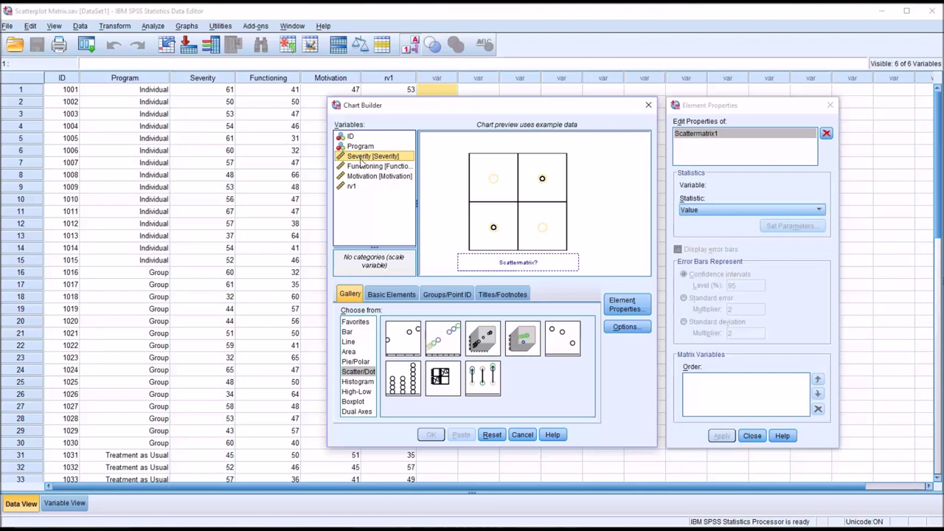
pyautogui.keyDown('ctrl'); pyautogui.click(363, 166); pyautogui.keyUp('ctrl')
pyautogui.keyDown('ctrl'); pyautogui.click(365, 175); pyautogui.keyUp('ctrl')
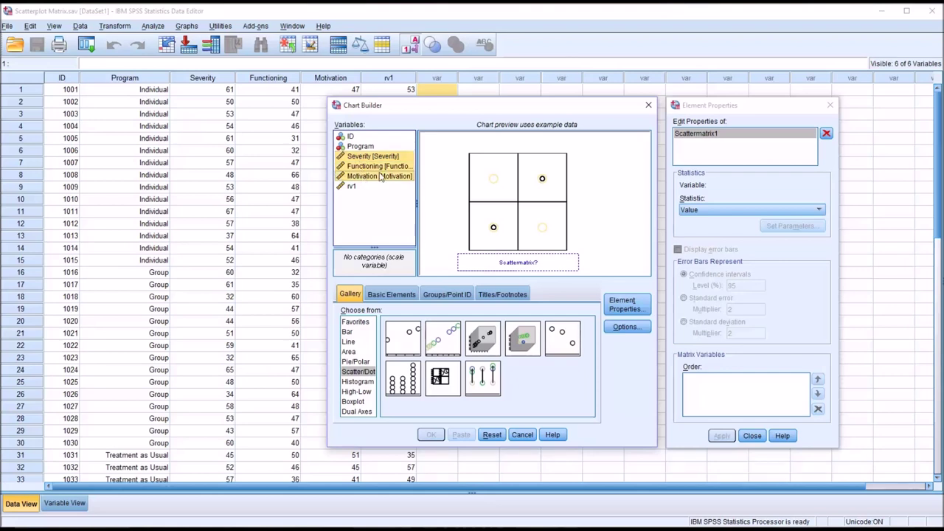
pyautogui.moveTo(364, 175); pyautogui.dragTo(473, 267)
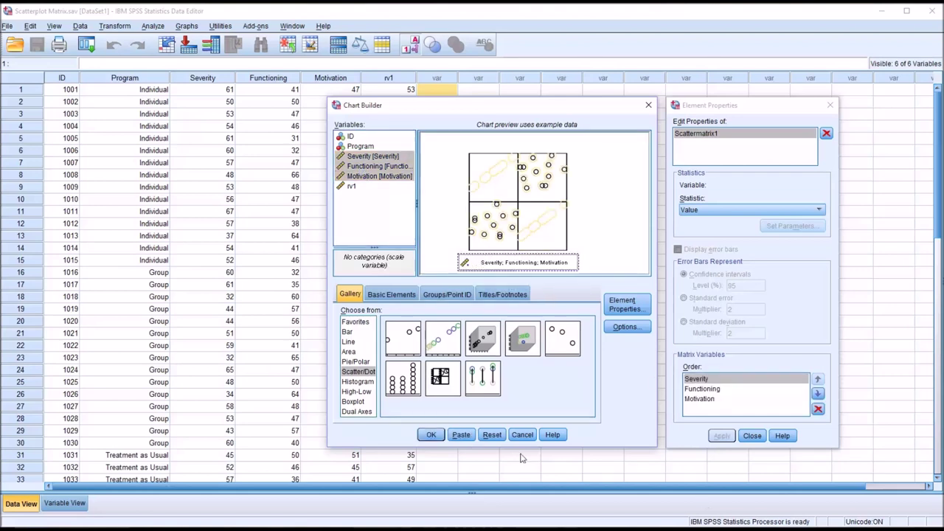
pyautogui.click(431, 435)
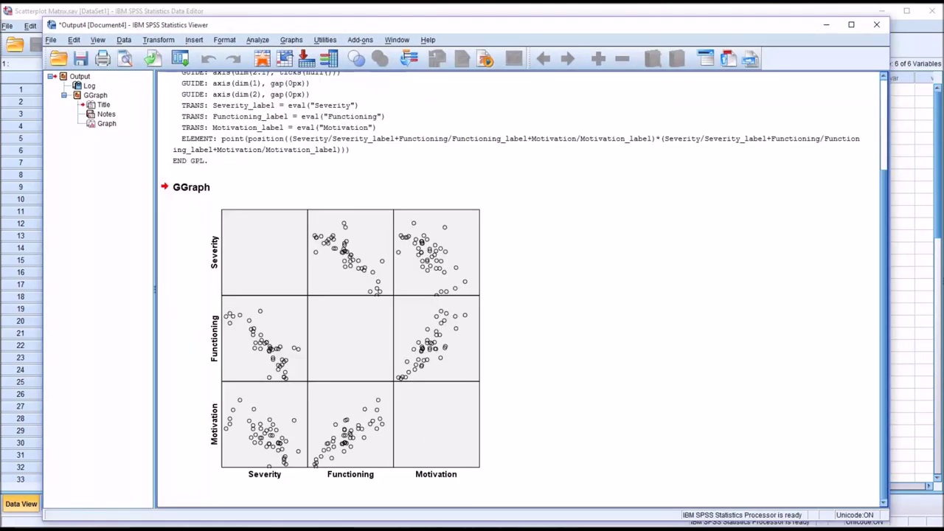
pyautogui.click(449, 437)
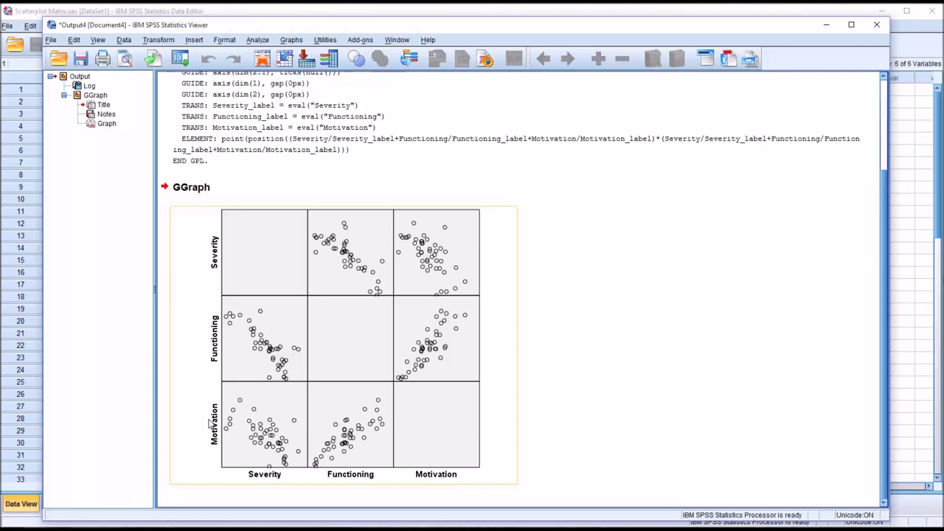
pyautogui.click(538, 489)
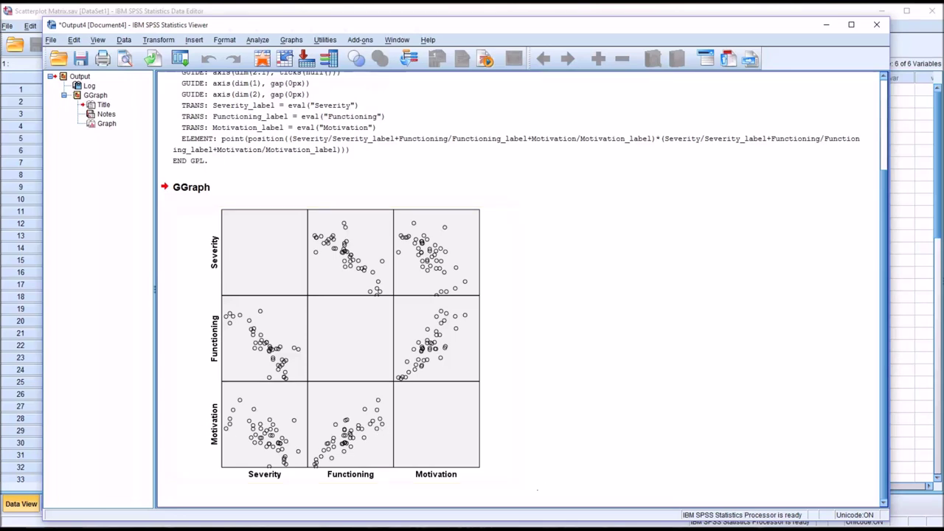
pyautogui.click(492, 457)
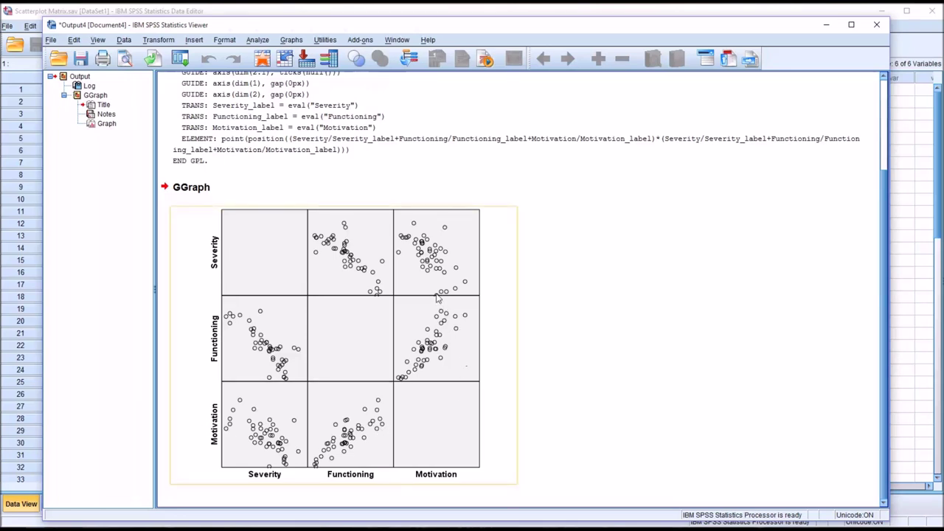
# Open the scatterplot matrix in the Chart Editor and add a linear fit line at total without confidence intervals.
pyautogui.click(353, 338)
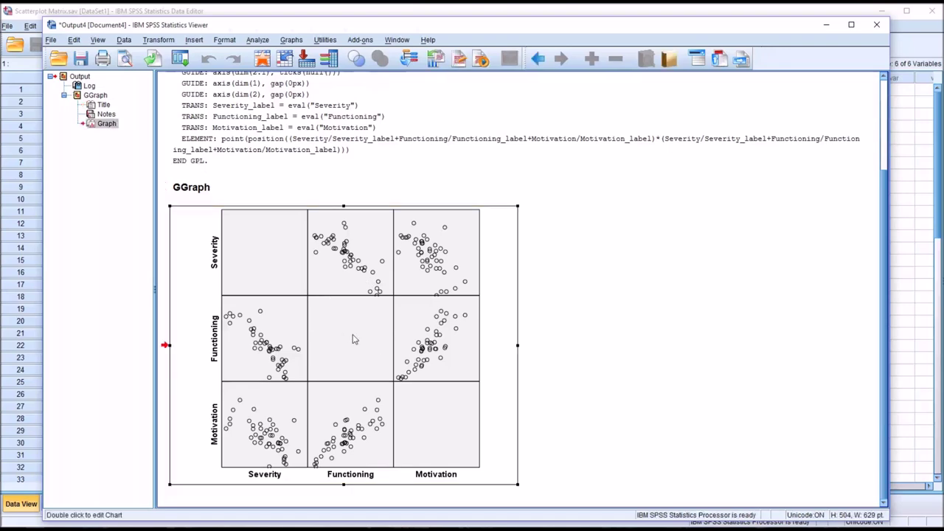
pyautogui.doubleClick(354, 338)
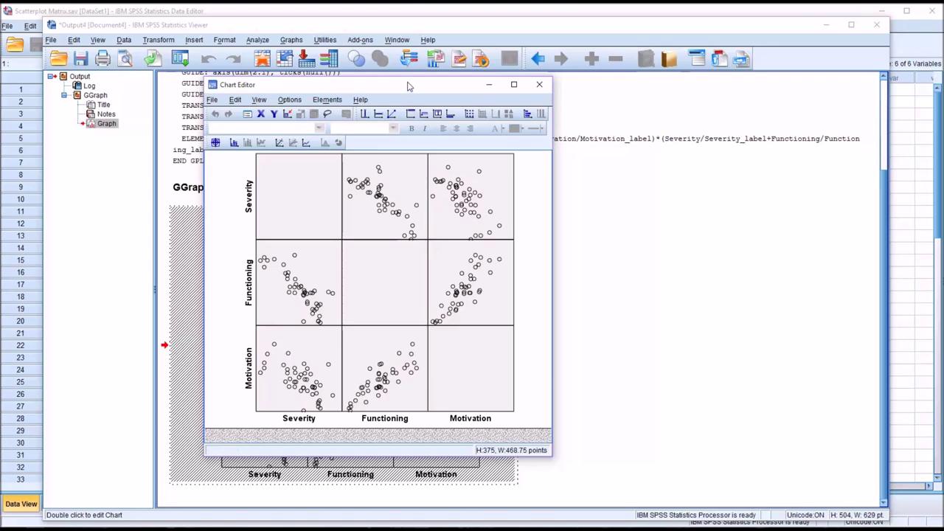
pyautogui.moveTo(410, 87); pyautogui.dragTo(513, 91)
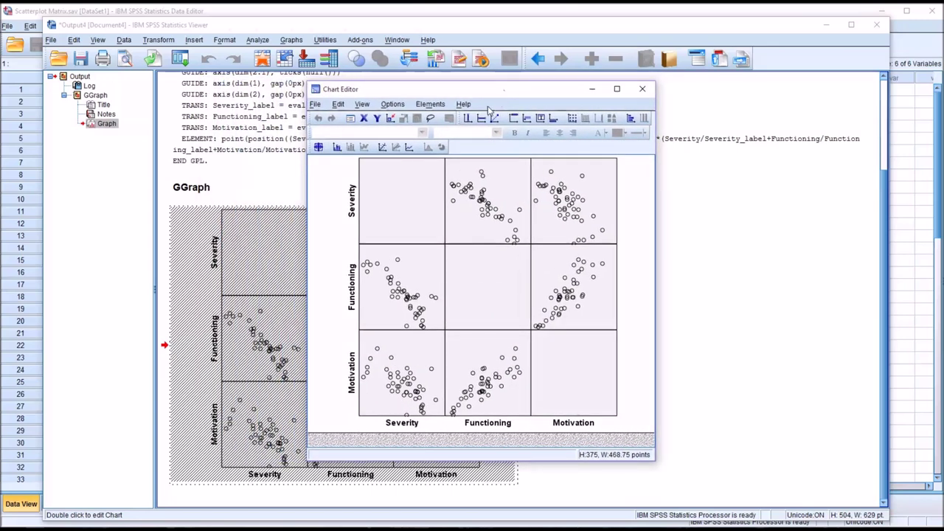
pyautogui.click(382, 149)
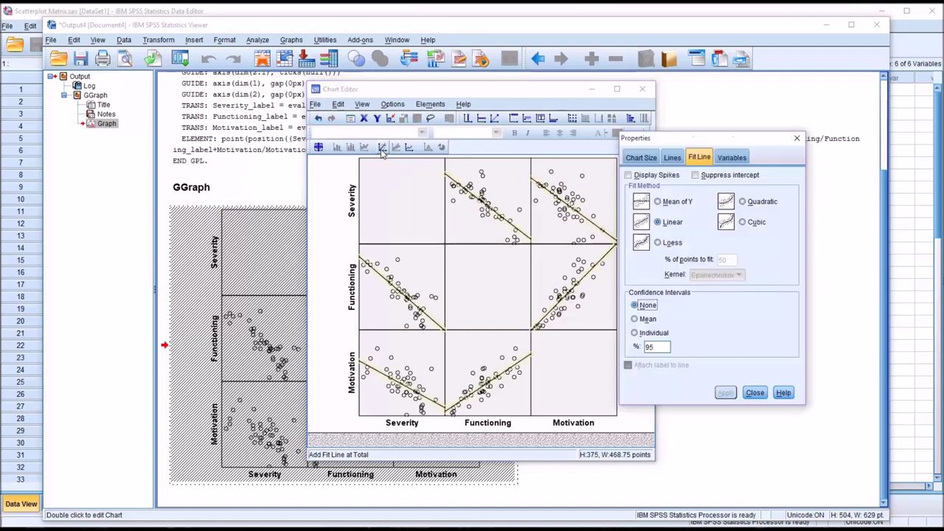
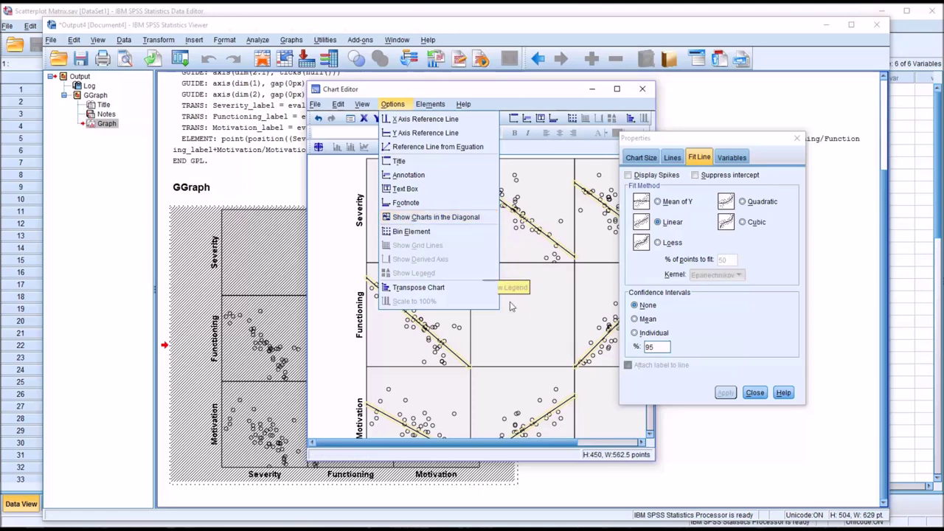
# Enlarge the Chart Editor window and move the Properties window away from the scatterplot matrix.
pyautogui.moveTo(715, 141); pyautogui.dragTo(768, 135)
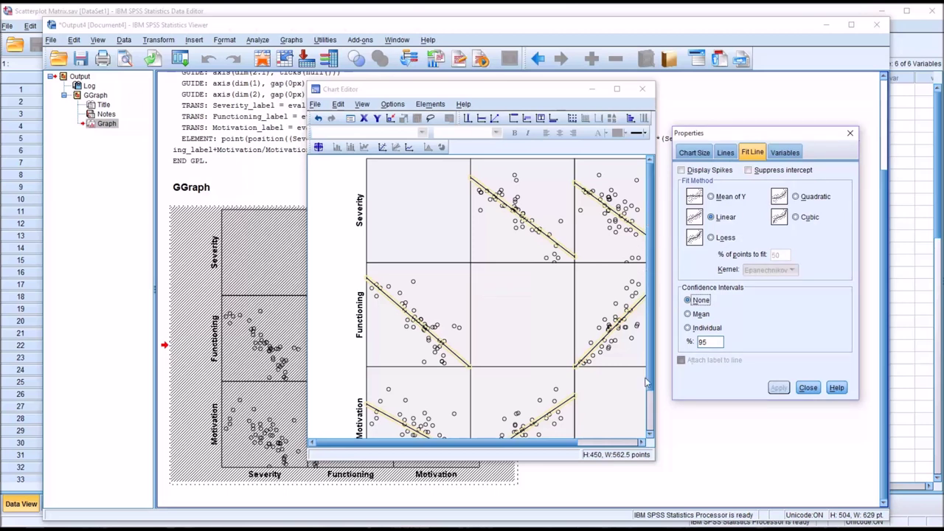
pyautogui.moveTo(657, 373); pyautogui.dragTo(703, 374)
pyautogui.moveTo(592, 463); pyautogui.dragTo(593, 498)
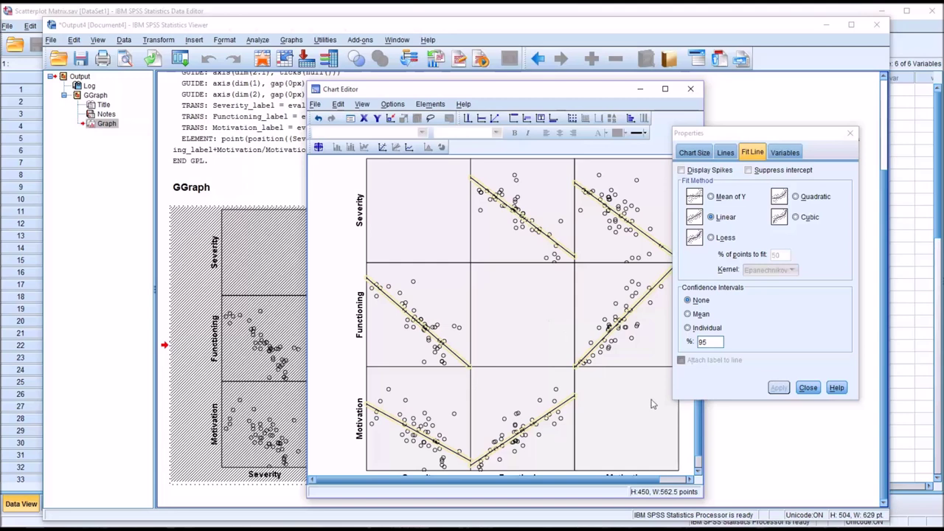
# Examine the fit lines and axis labels across all panels of the Severity, Functioning and Motivation matrix.
pyautogui.click(694, 423)
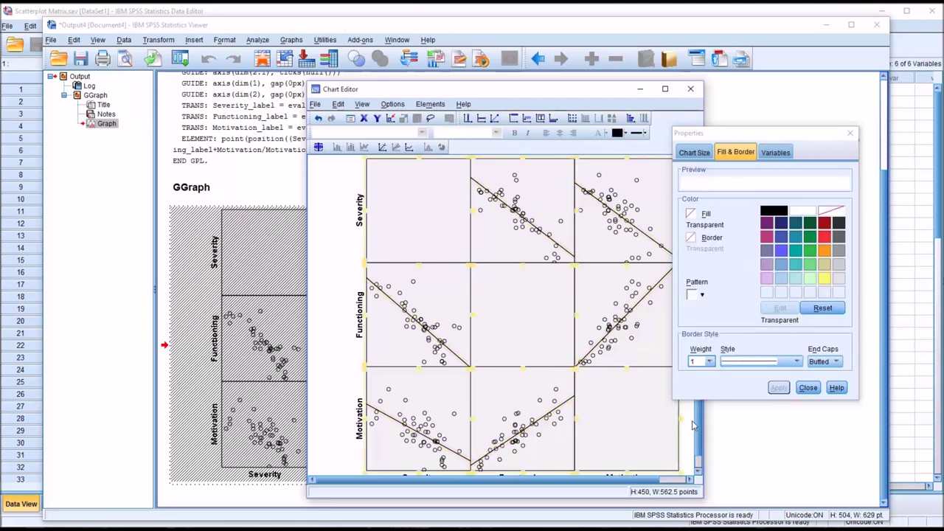
pyautogui.scroll(-1, 694, 428)
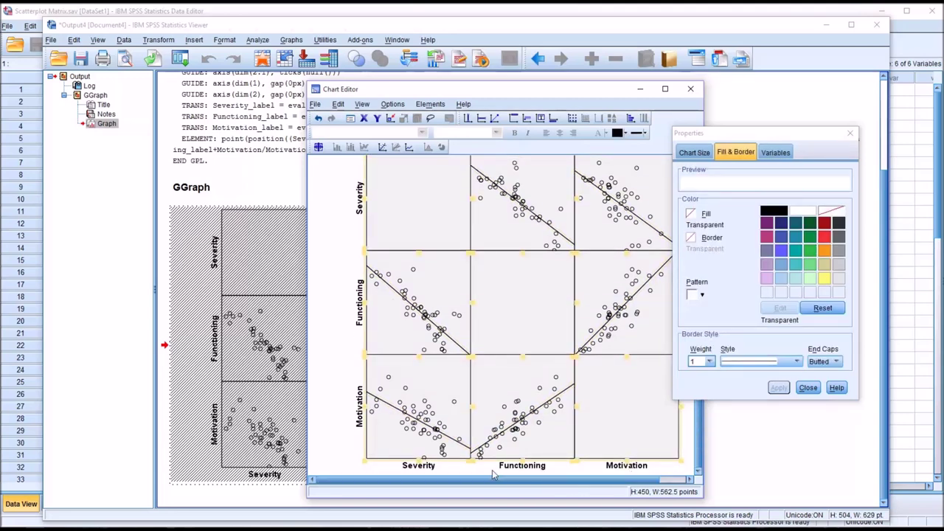
pyautogui.hscroll(1, 460, 472)
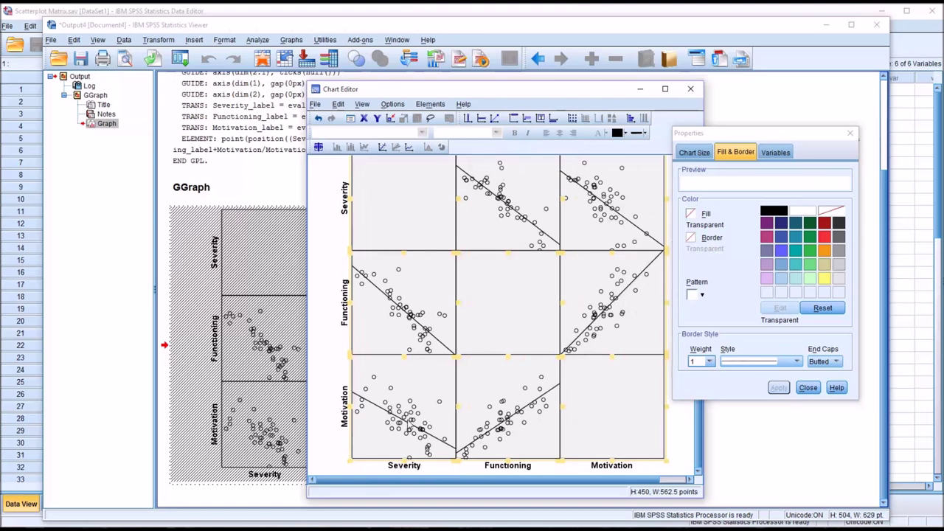
pyautogui.hscroll(-1, 362, 243)
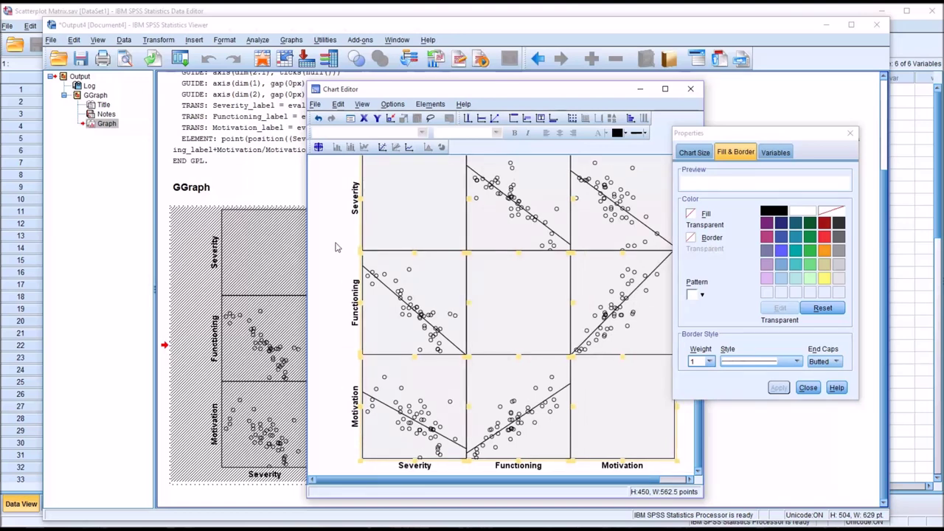
pyautogui.click(367, 215)
pyautogui.click(491, 298)
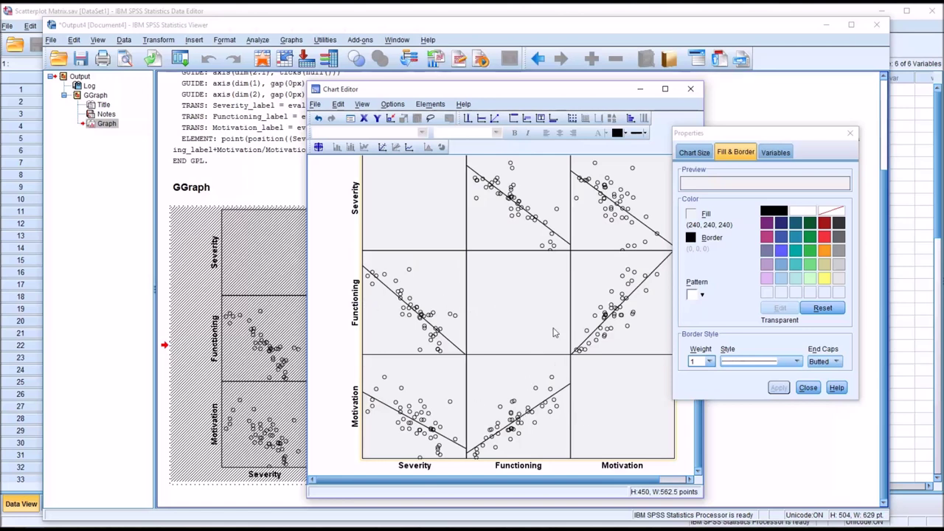
# Show histograms in the diagonal cells of the scatterplot matrix, check their chart type, and close the Chart Editor.
pyautogui.click(388, 106)
pyautogui.click(410, 216)
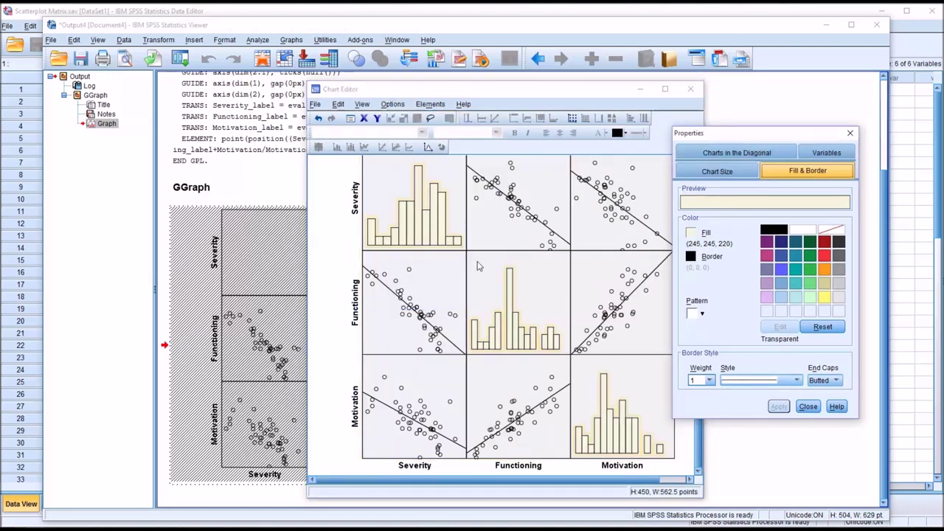
pyautogui.click(731, 154)
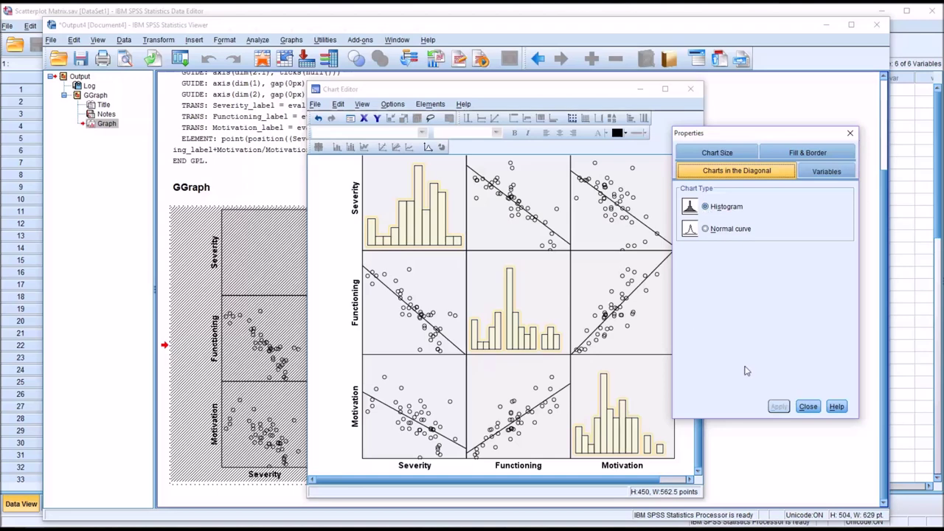
pyautogui.click(808, 406)
pyautogui.click(691, 90)
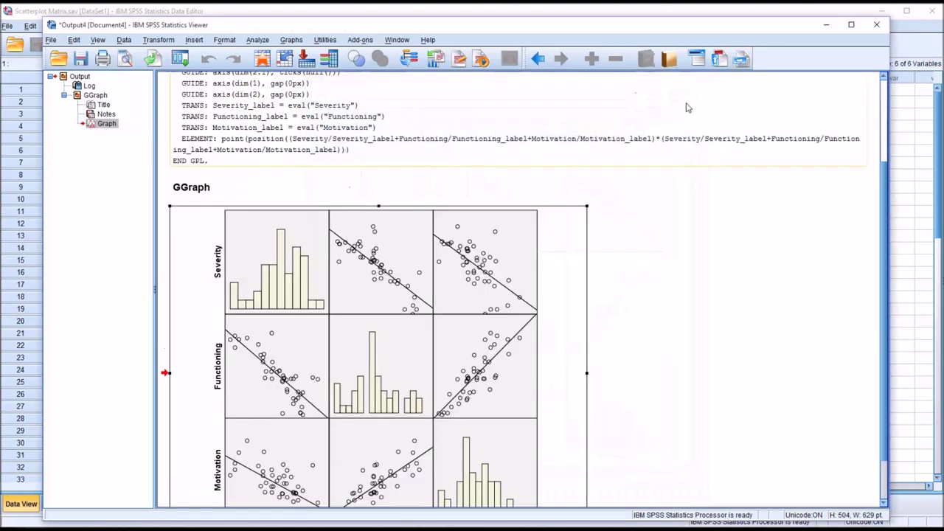
pyautogui.moveTo(883, 308); pyautogui.dragTo(884, 348)
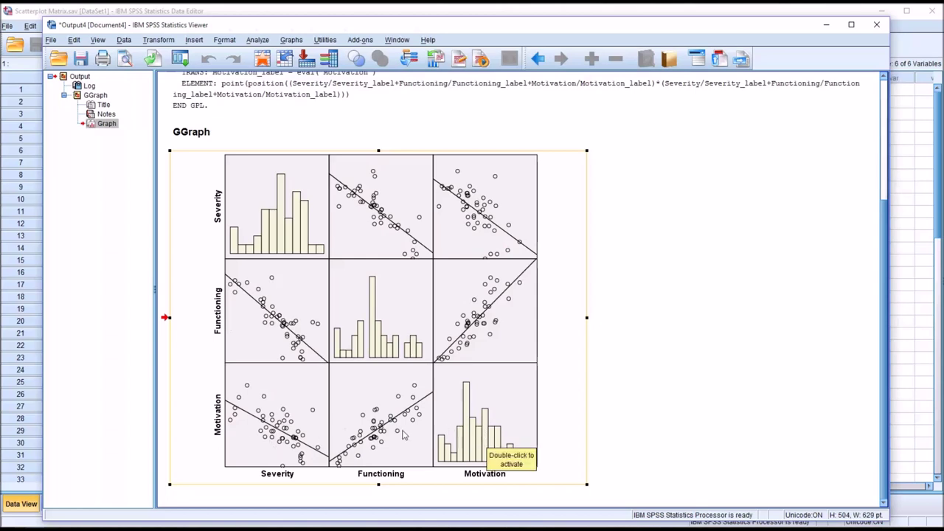
# Reset the Chart Builder and generate a simple histogram with Severity on the x-axis.
pyautogui.click(290, 40)
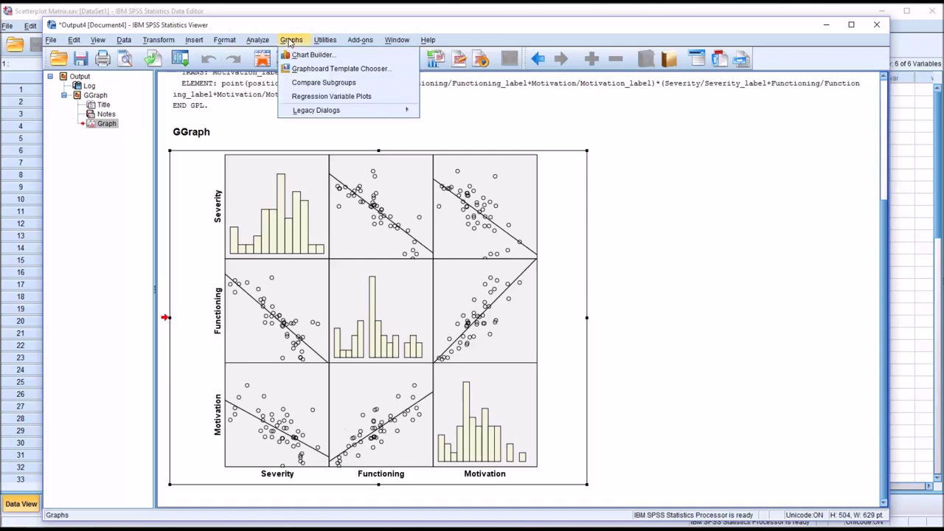
pyautogui.click(310, 54)
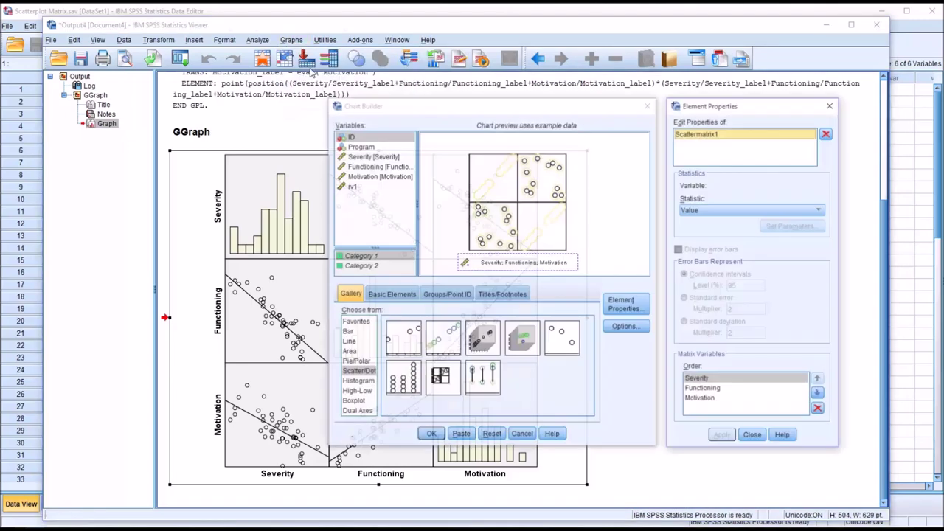
pyautogui.click(491, 434)
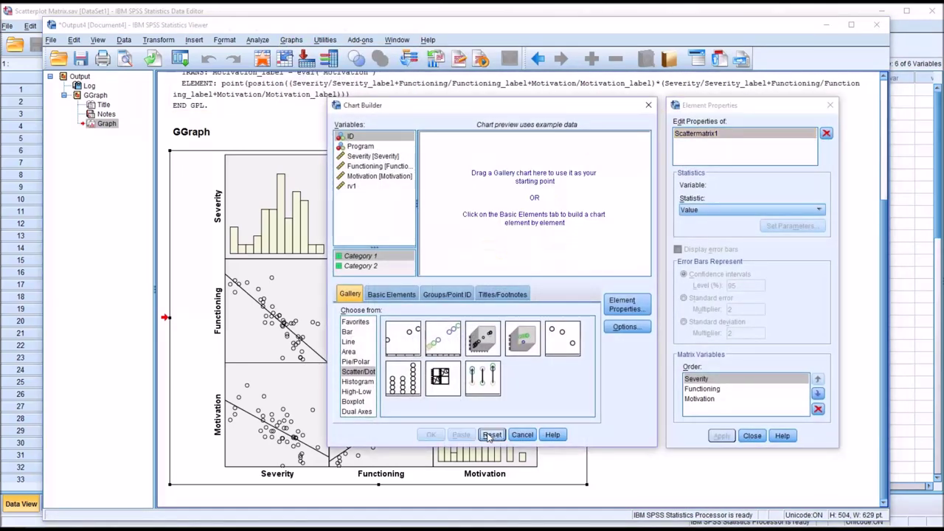
pyautogui.click(360, 385)
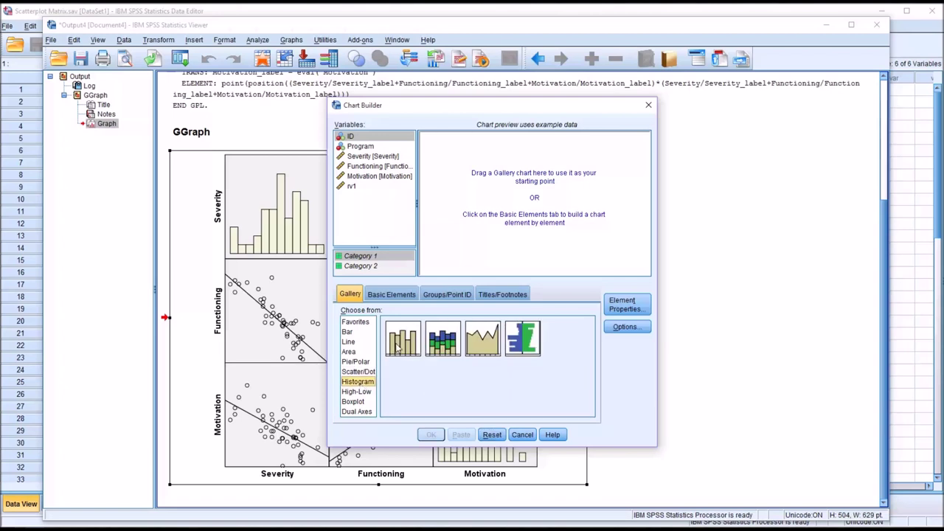
pyautogui.moveTo(400, 346); pyautogui.dragTo(492, 218)
pyautogui.moveTo(378, 157); pyautogui.dragTo(498, 266)
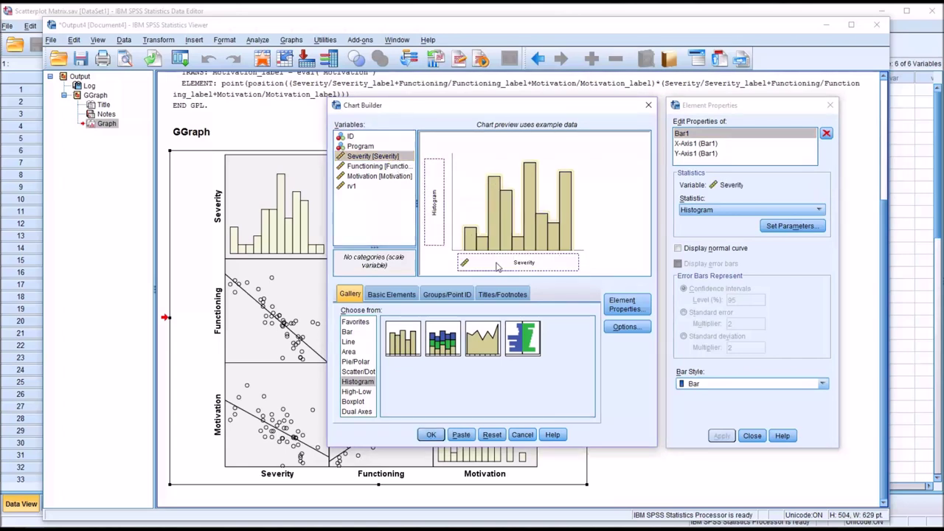
pyautogui.click(432, 435)
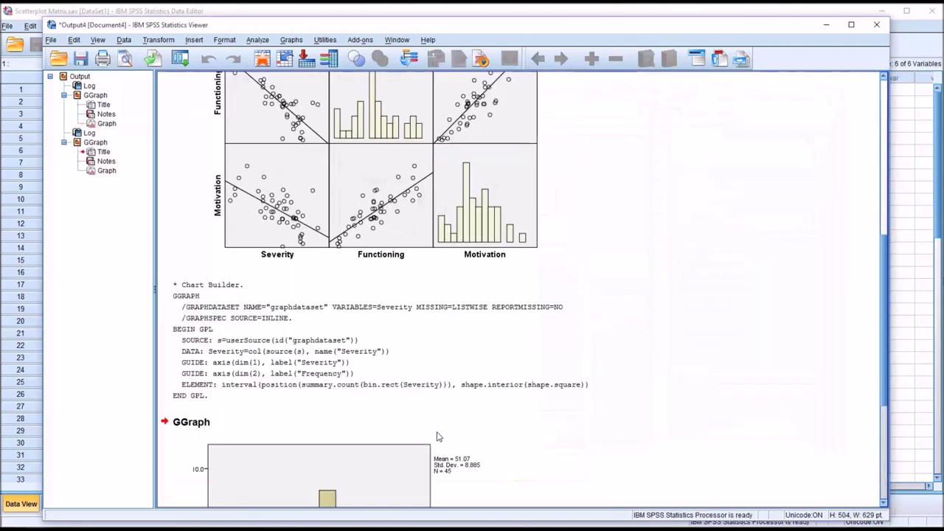
# Examine the histograms and fit lines in the three-variable scatterplot matrix in the output.
pyautogui.moveTo(883, 367); pyautogui.dragTo(880, 297)
pyautogui.click(403, 246)
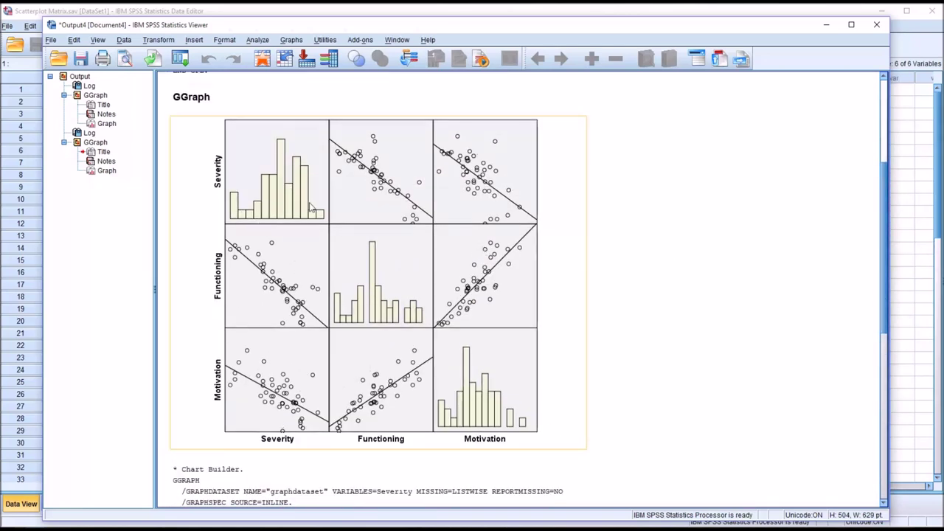
pyautogui.click(695, 281)
pyautogui.moveTo(881, 287)
pyautogui.mouseDown()
pyautogui.moveTo(873, 440)
pyautogui.moveTo(871, 297)
pyautogui.mouseUp()
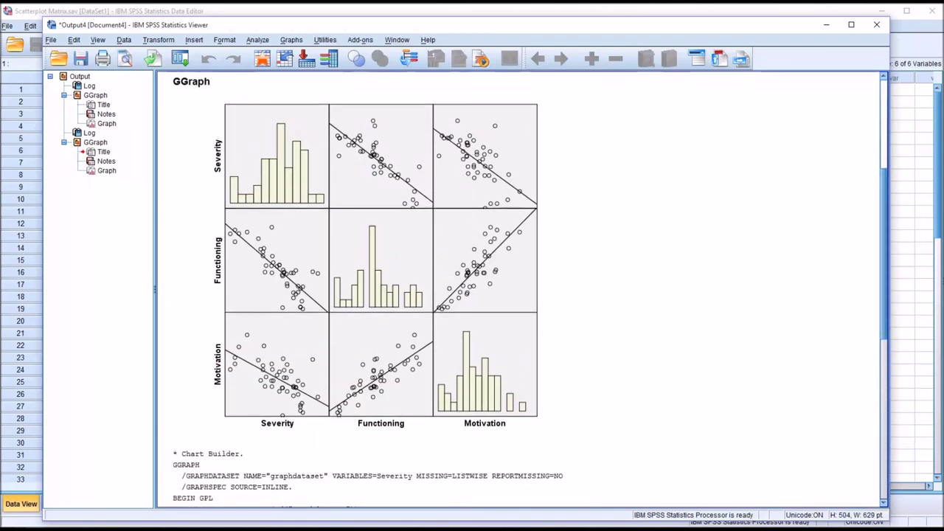
pyautogui.click(360, 368)
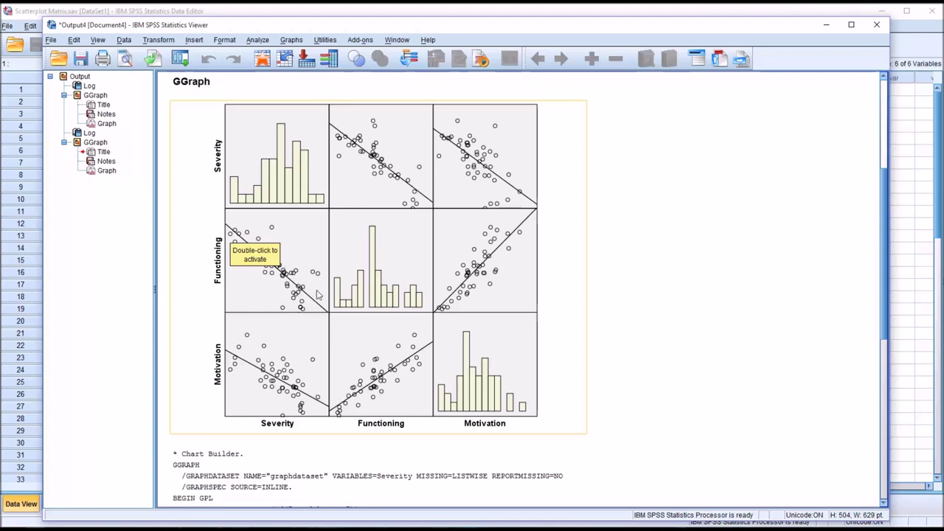
pyautogui.click(637, 389)
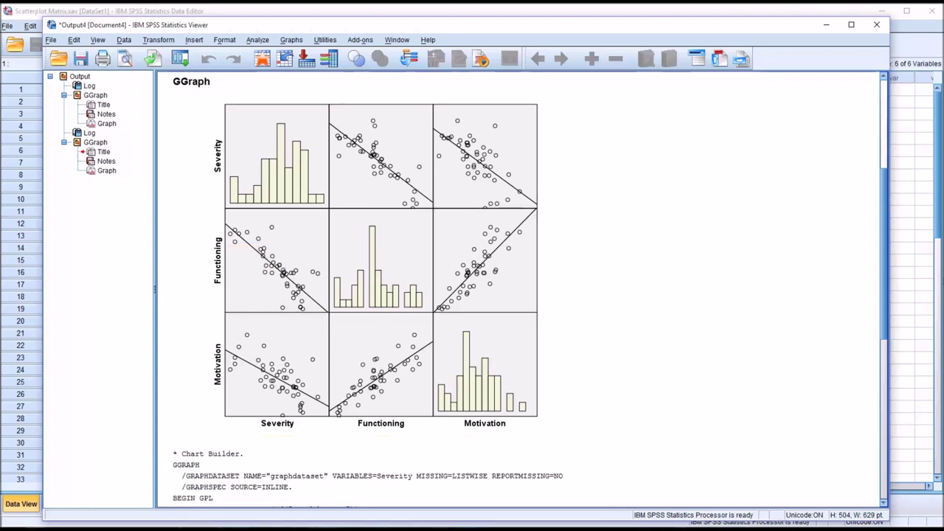
pyautogui.click(483, 433)
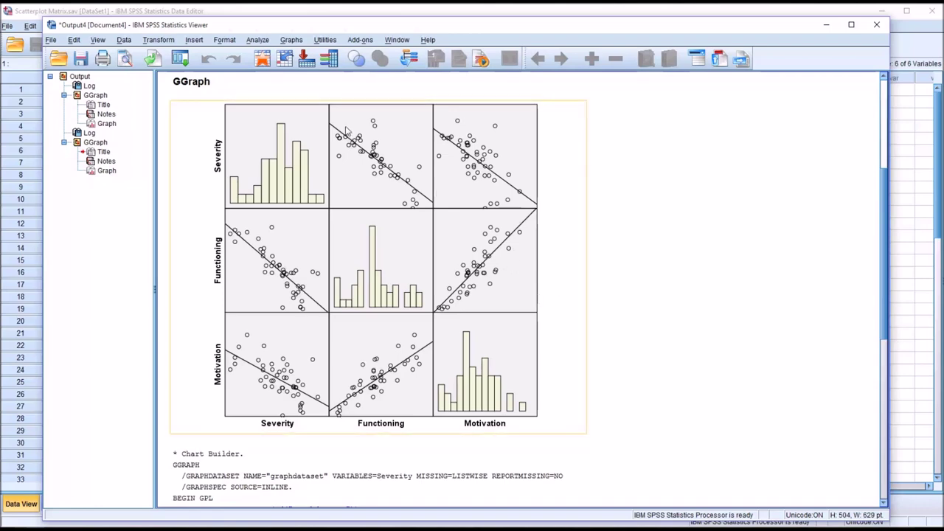
# Reset the Chart Builder and place a scatterplot matrix from the Scatter/Dot gallery on the canvas.
pyautogui.click(291, 39)
pyautogui.click(308, 61)
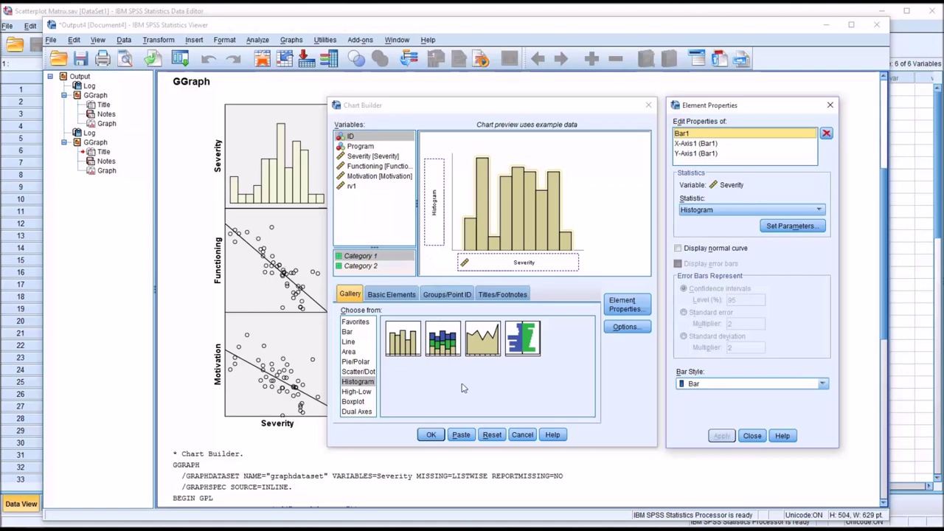
pyautogui.click(492, 435)
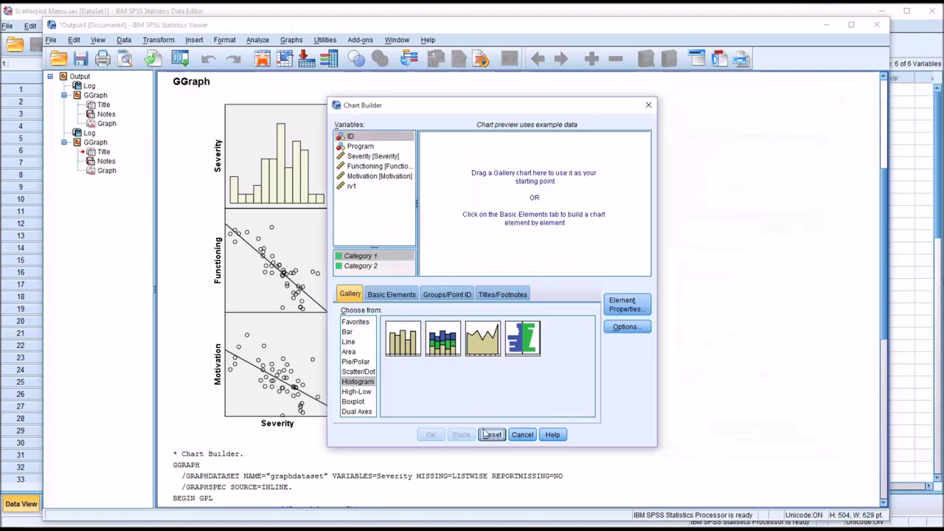
pyautogui.click(357, 372)
pyautogui.moveTo(436, 389); pyautogui.dragTo(517, 243)
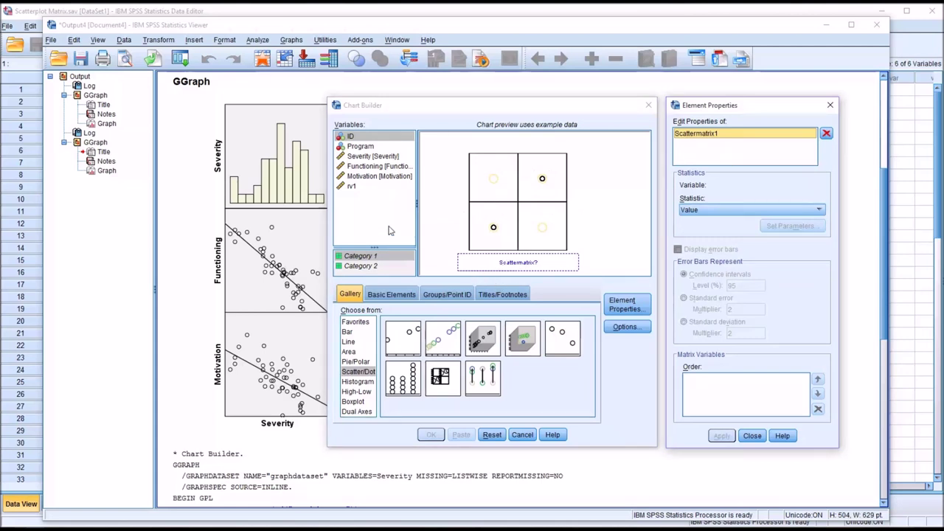
# Assign Severity, Functioning, Motivation and rv1 as the matrix variables and generate the chart.
pyautogui.click(357, 158)
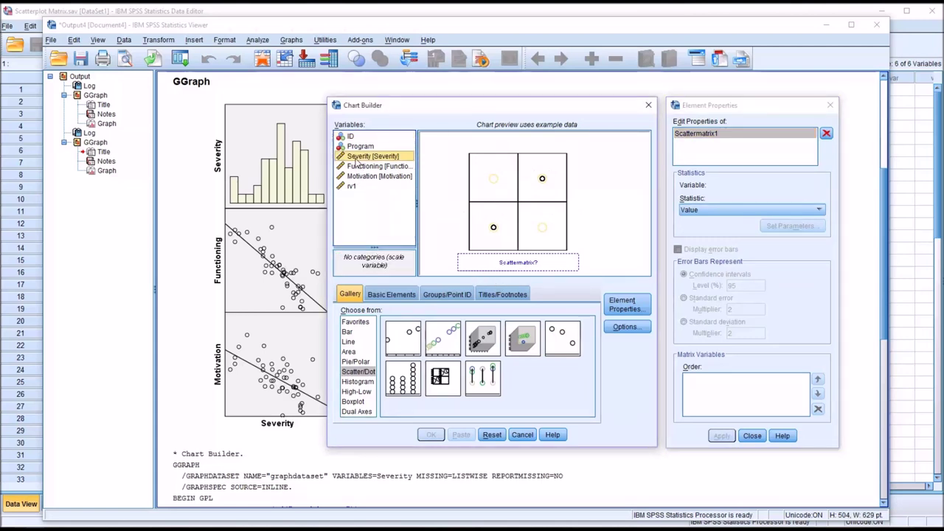
pyautogui.moveTo(357, 168); pyautogui.dragTo(361, 206)
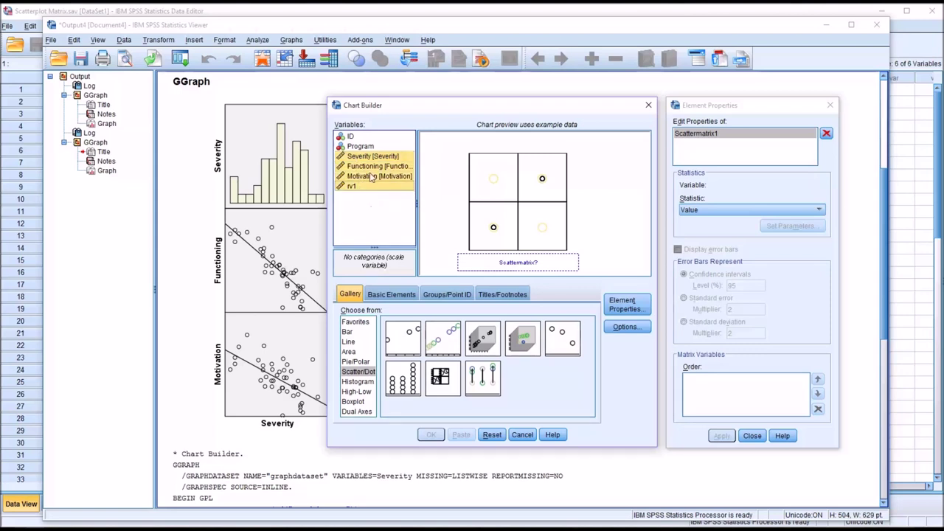
pyautogui.moveTo(361, 181); pyautogui.dragTo(480, 266)
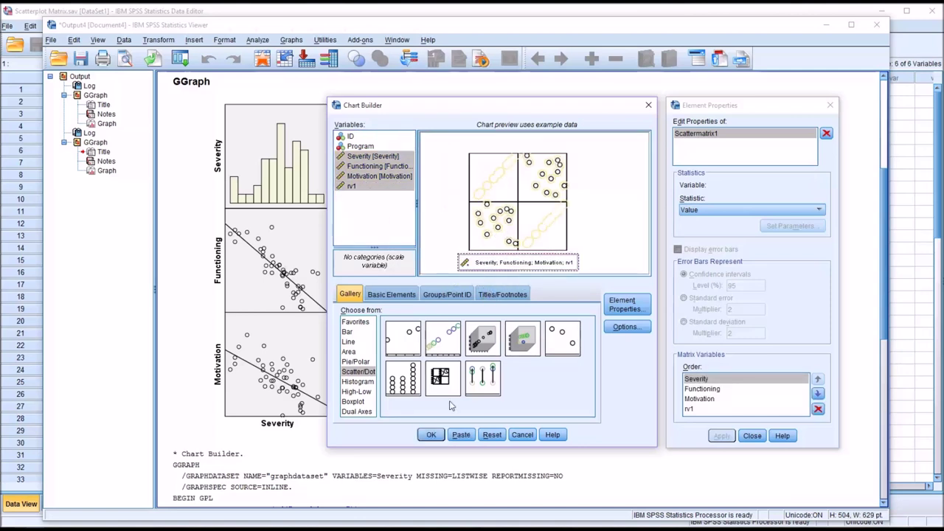
pyautogui.click(431, 435)
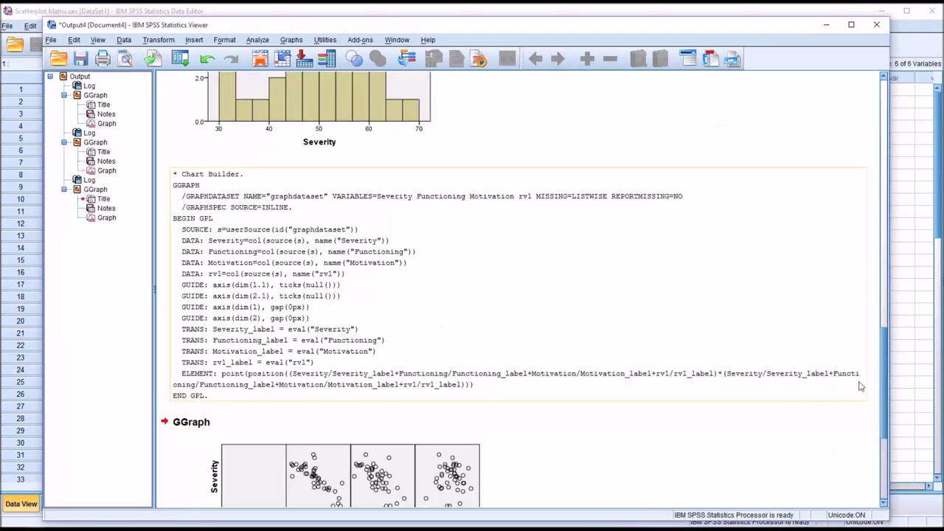
# Open the four-variable scatterplot matrix in the Chart Editor and set its height to 450 points, keeping the aspect ratio.
pyautogui.moveTo(886, 368); pyautogui.dragTo(880, 425)
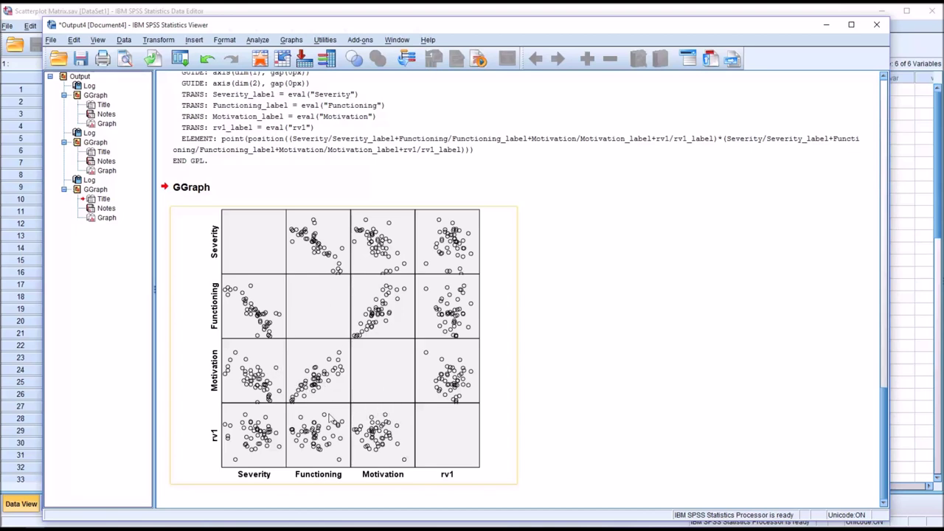
pyautogui.doubleClick(377, 371)
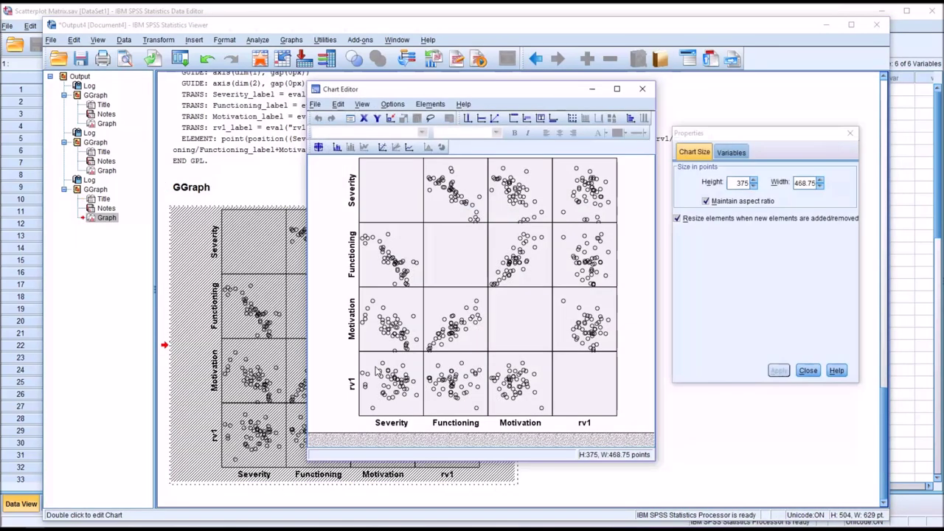
pyautogui.doubleClick(739, 184)
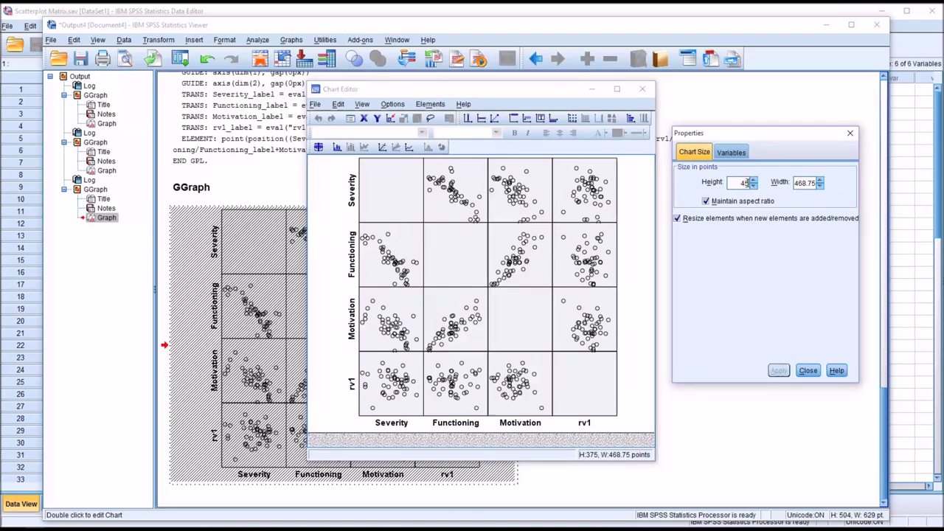
pyautogui.write('450')
pyautogui.click(775, 371)
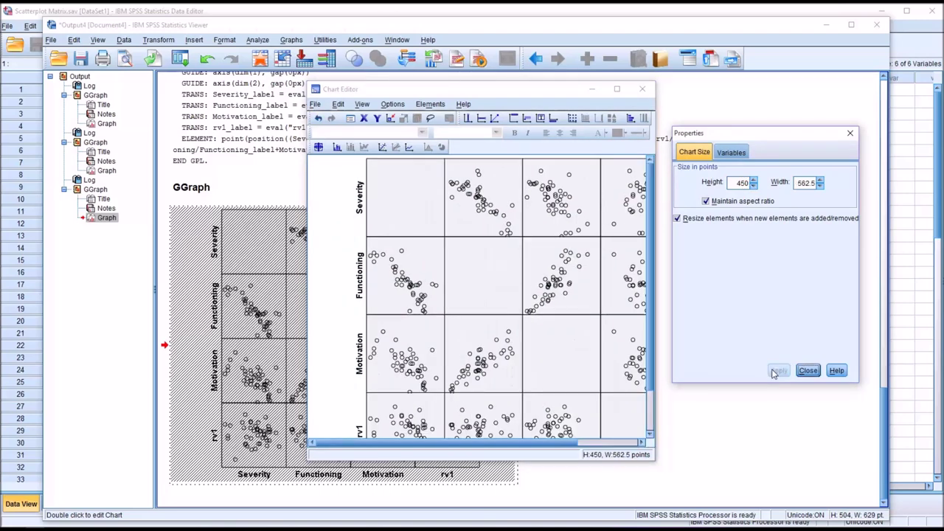
# Add a linear fit line at total to the four-variable scatterplot matrix without confidence intervals.
pyautogui.click(731, 152)
pyautogui.click(694, 152)
pyautogui.click(383, 148)
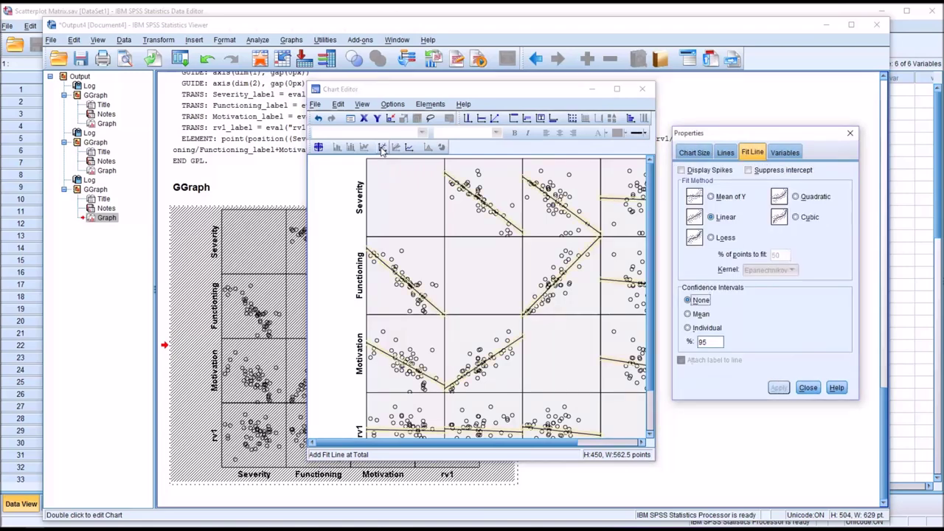
# Show histograms in the diagonal of the four-variable matrix, close the Chart Editor and view the whole chart in the output.
pyautogui.click(393, 104)
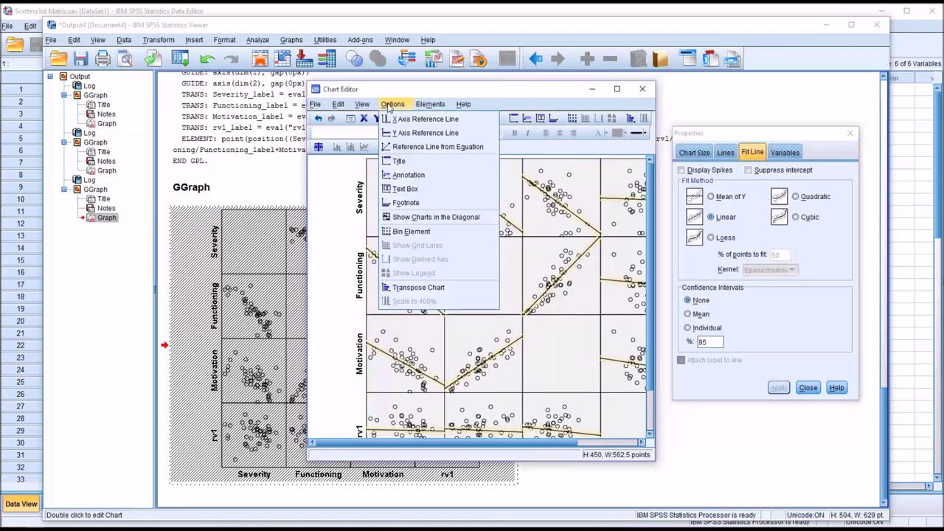
pyautogui.click(428, 217)
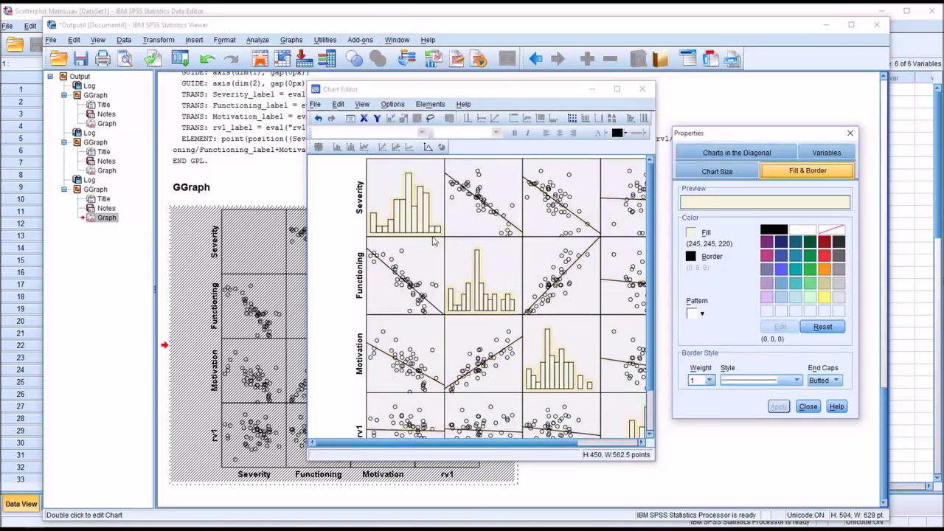
pyautogui.click(644, 89)
pyautogui.click(644, 89)
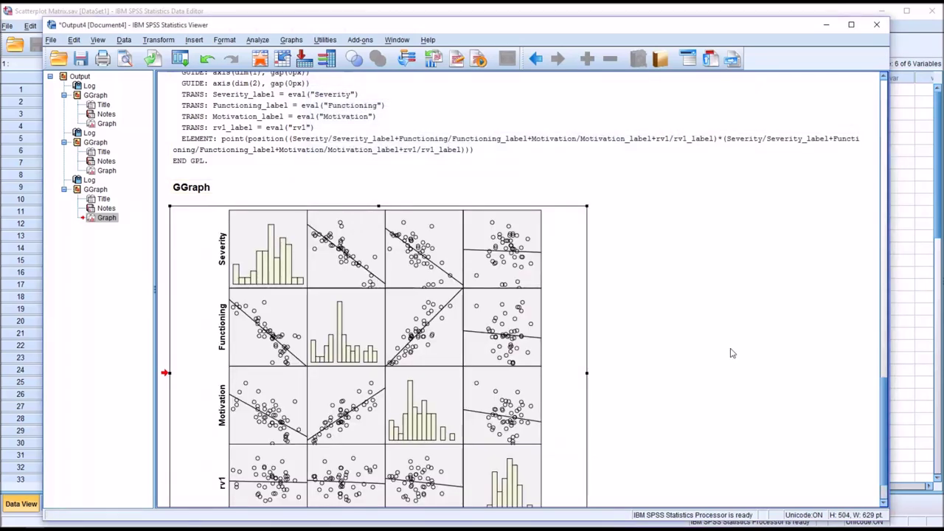
pyautogui.scroll(-2, 885, 388)
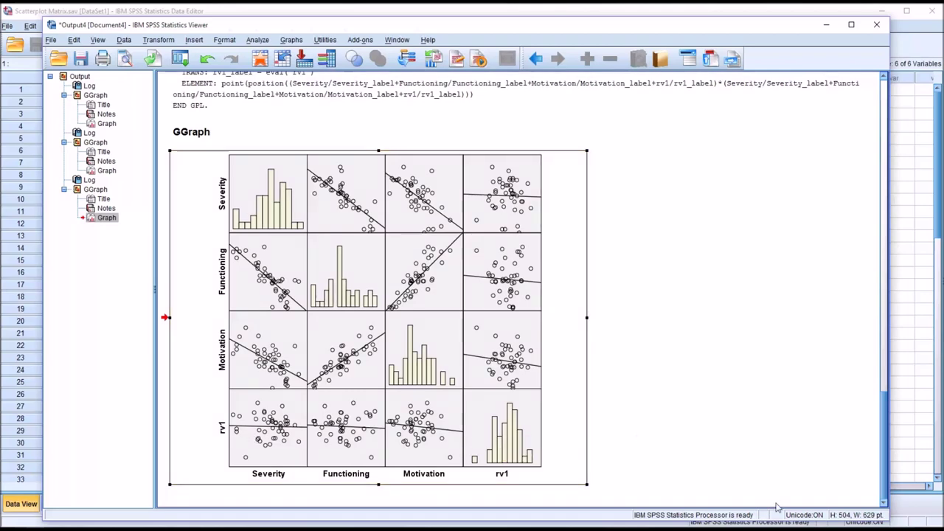
# Switch to the Data Editor and open the legacy Scatter/Dot definition dialog for a matrix scatter.
pyautogui.click(323, 11)
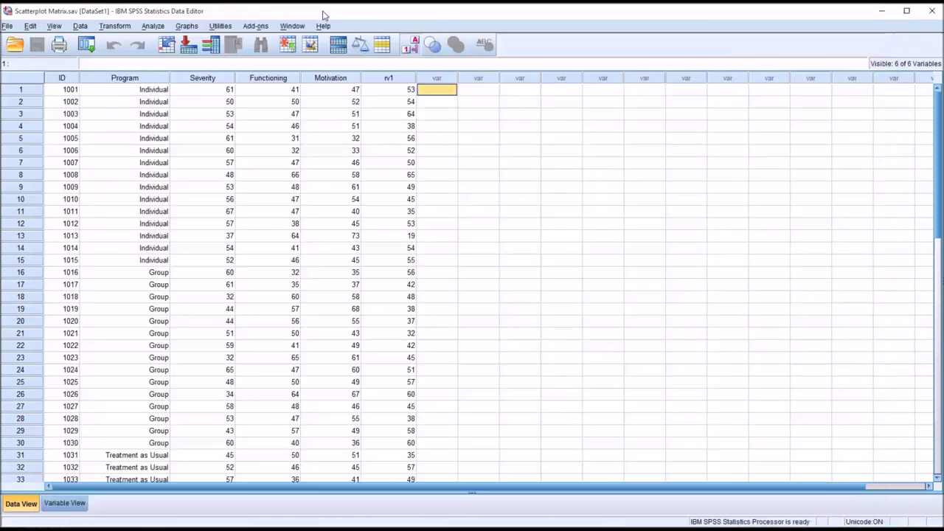
pyautogui.click(186, 27)
pyautogui.moveTo(221, 104)
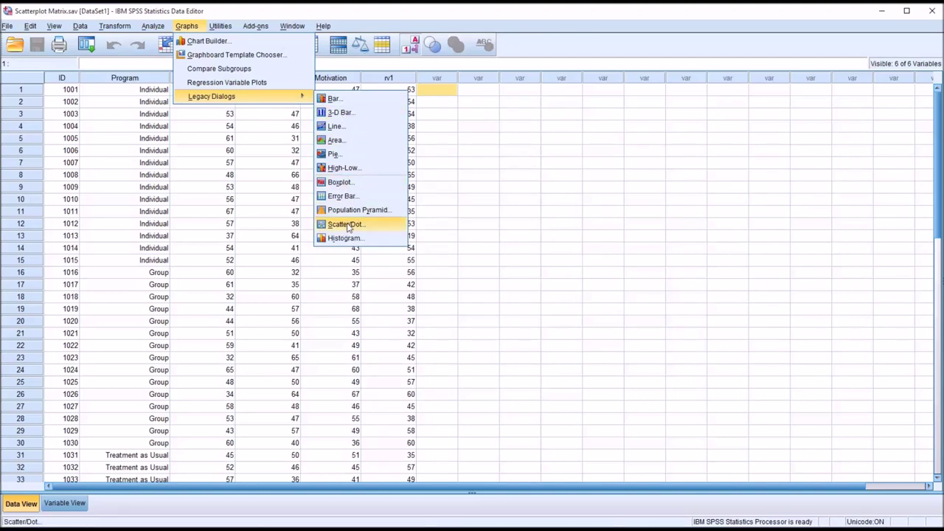
pyautogui.click(349, 226)
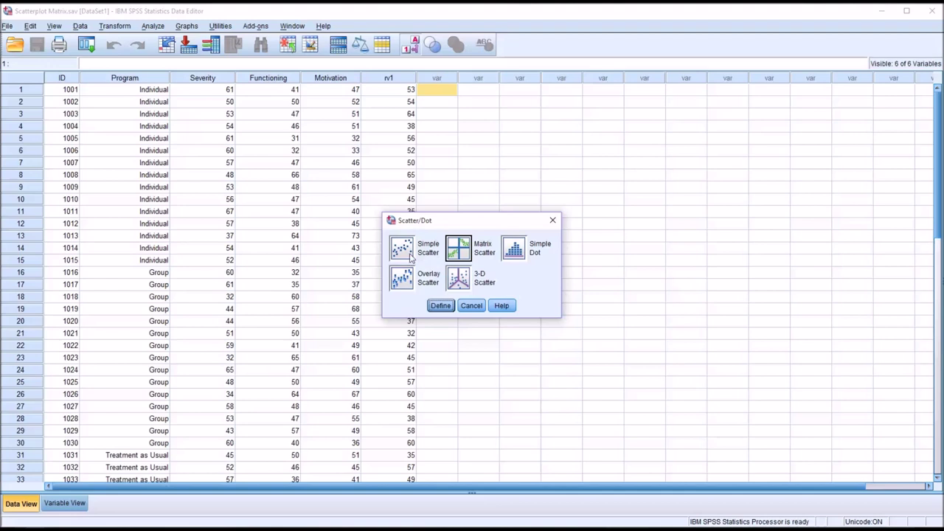
pyautogui.click(462, 253)
pyautogui.click(441, 307)
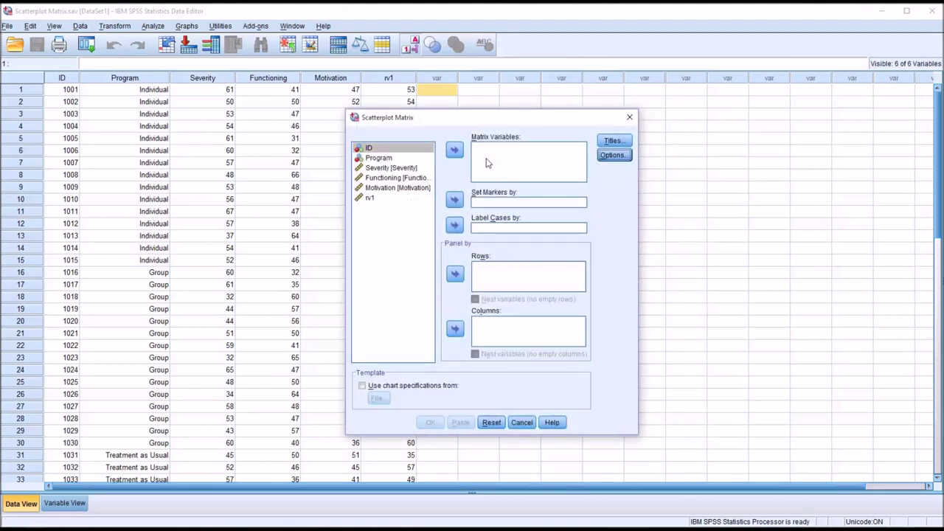
# Assign Severity, Functioning, Motivation and rv1 as the matrix variables and generate the legacy scatterplot matrix.
pyautogui.click(386, 169)
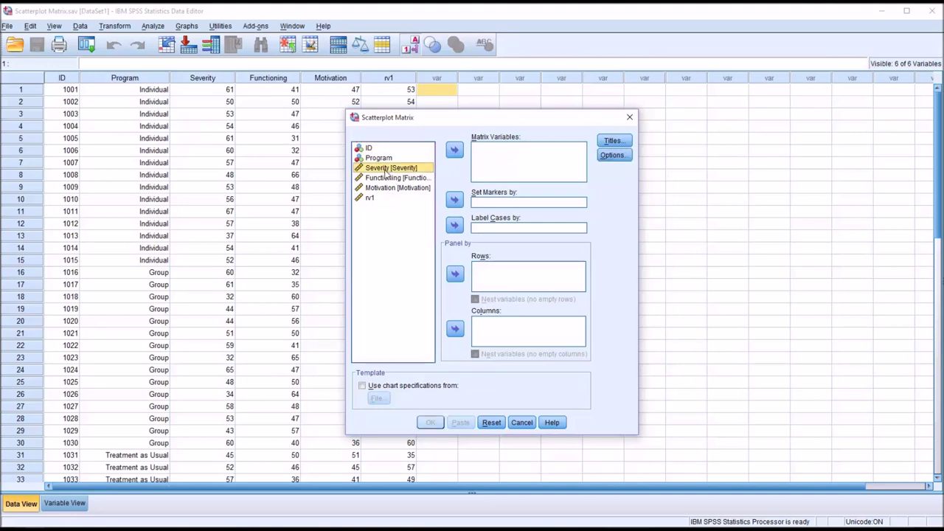
pyautogui.moveTo(385, 171); pyautogui.dragTo(374, 200)
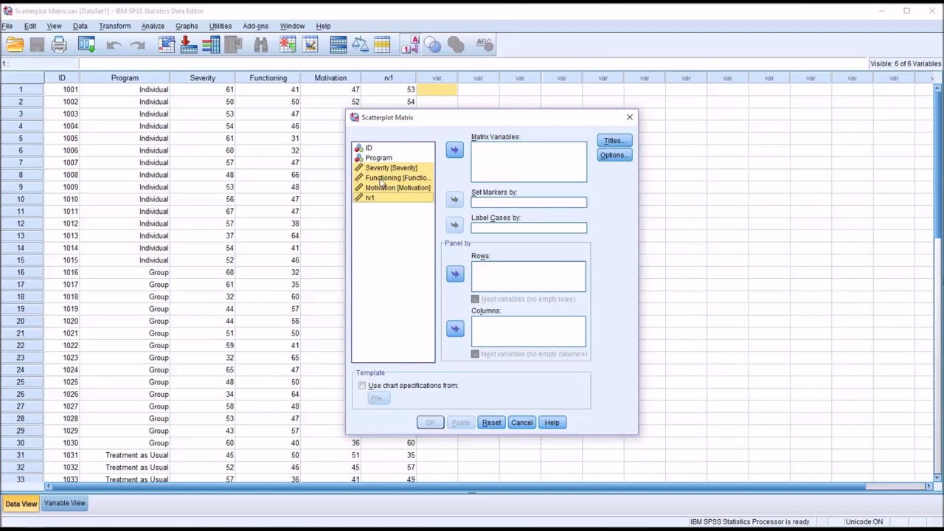
pyautogui.click(455, 154)
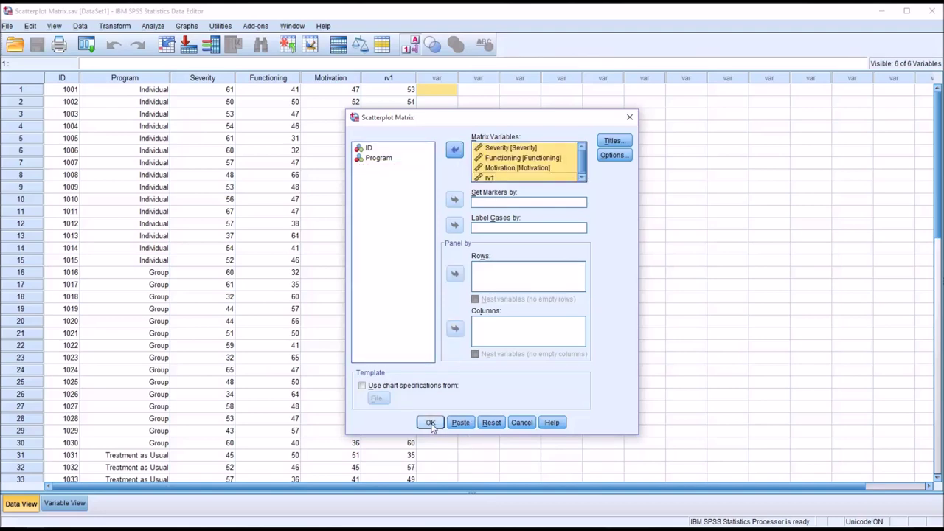
pyautogui.click(431, 423)
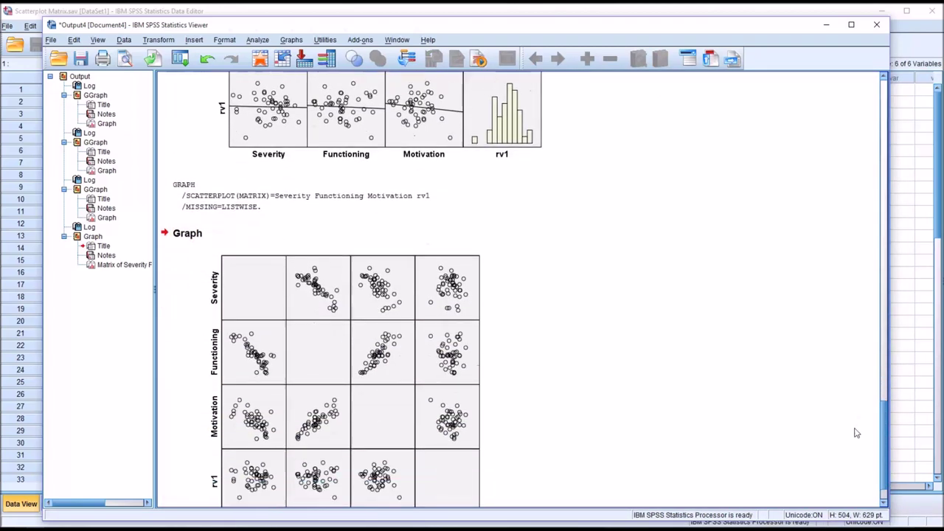
# Open the new legacy matrix in the Chart Editor, add linear fit lines at total and show histograms in the diagonal.
pyautogui.doubleClick(398, 365)
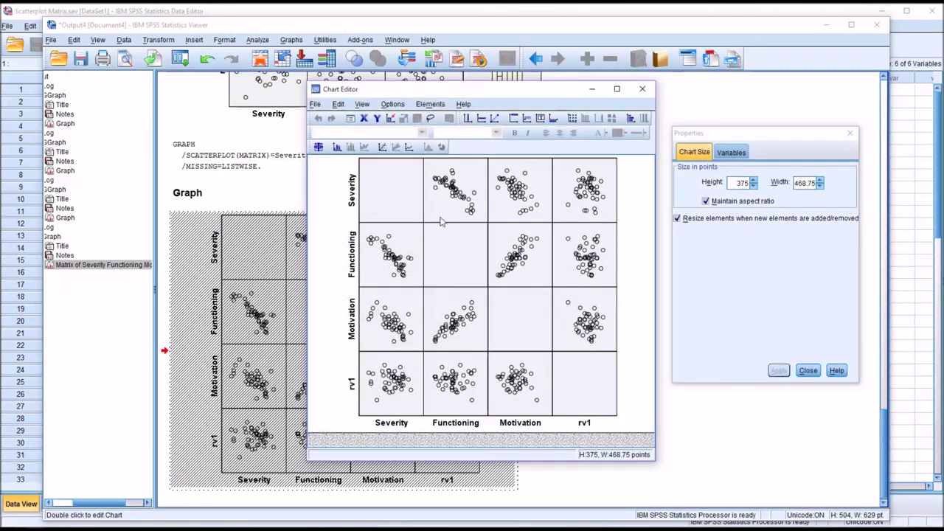
pyautogui.click(382, 147)
pyautogui.click(393, 104)
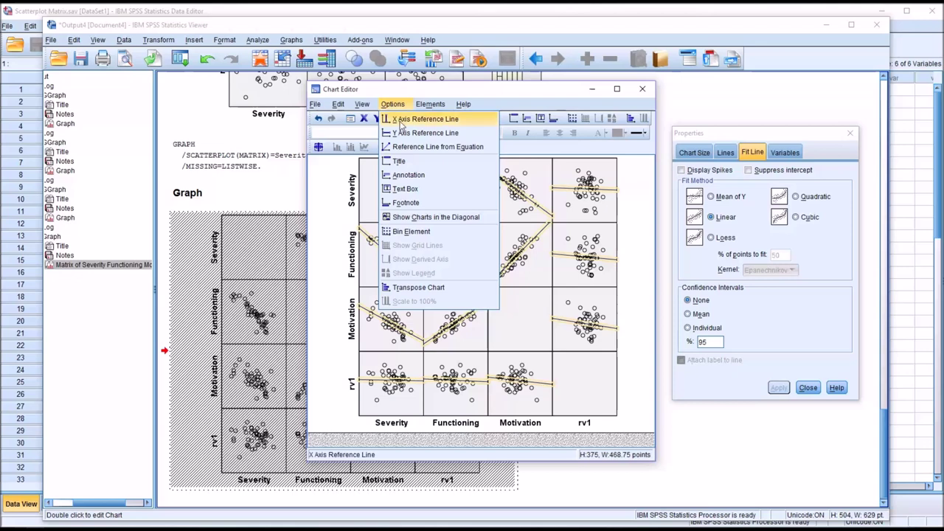
pyautogui.click(391, 218)
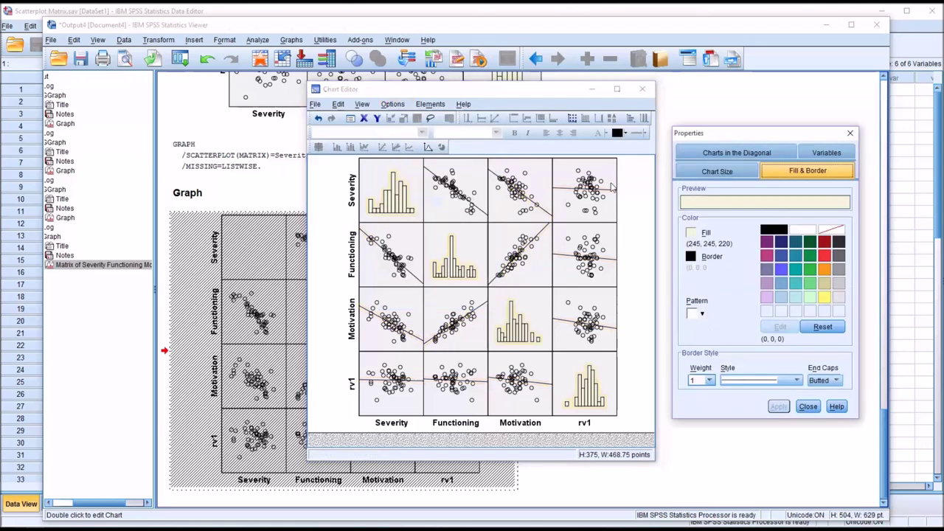
# Set the legacy matrix chart's height to 450 points with the aspect ratio maintained, then close the Chart Editor and view the whole chart.
pyautogui.click(688, 174)
pyautogui.click(741, 201)
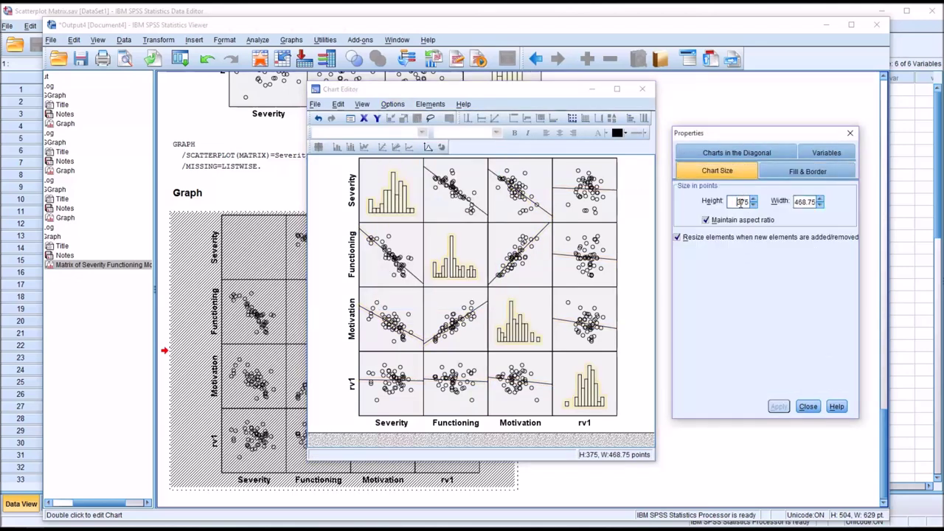
pyautogui.write('450')
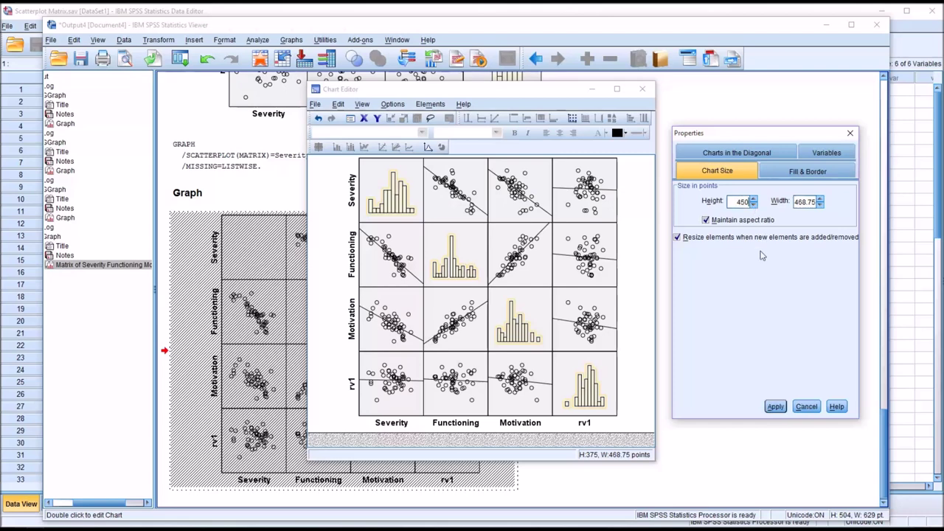
pyautogui.click(775, 407)
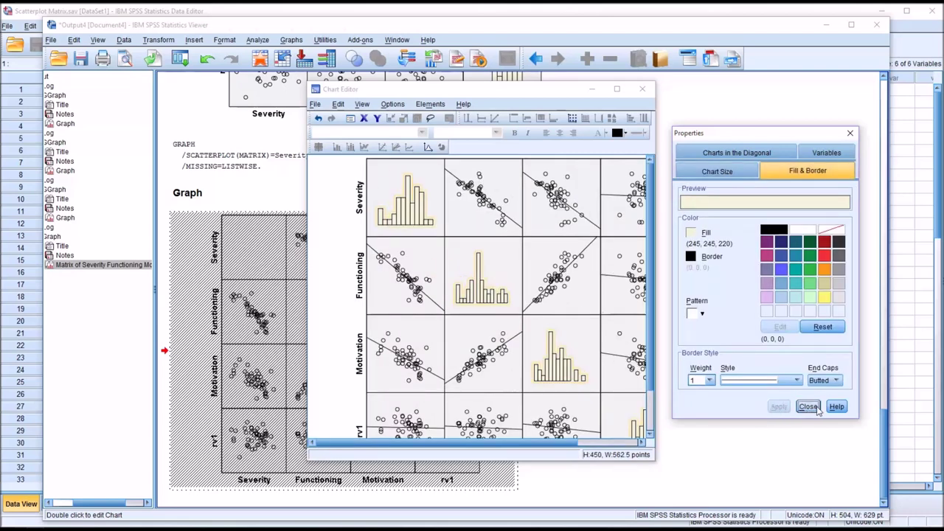
pyautogui.click(808, 406)
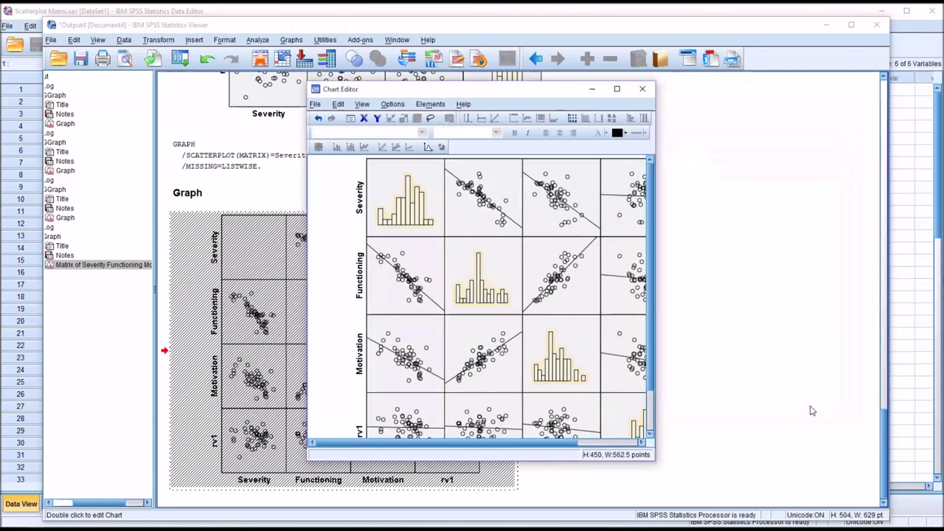
pyautogui.click(643, 88)
pyautogui.moveTo(884, 413); pyautogui.dragTo(878, 442)
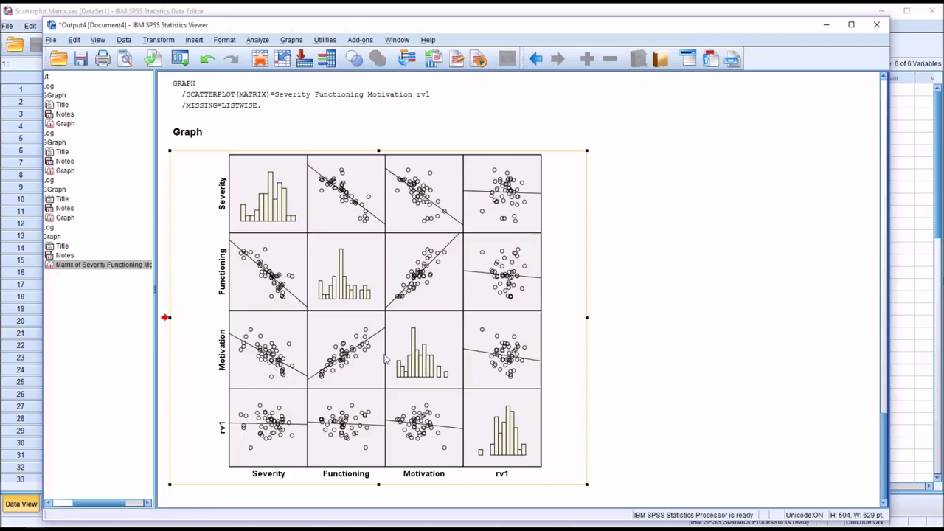
# Start a bivariate correlation analysis and add Severity, Functioning, Motivation and rv1 as its variables.
pyautogui.click(257, 40)
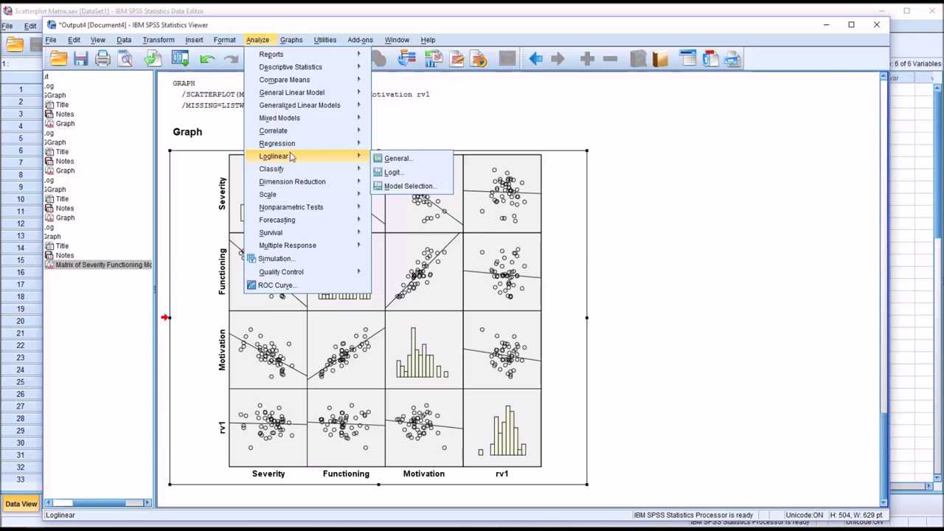
pyautogui.moveTo(347, 131)
pyautogui.click(378, 137)
pyautogui.click(406, 220)
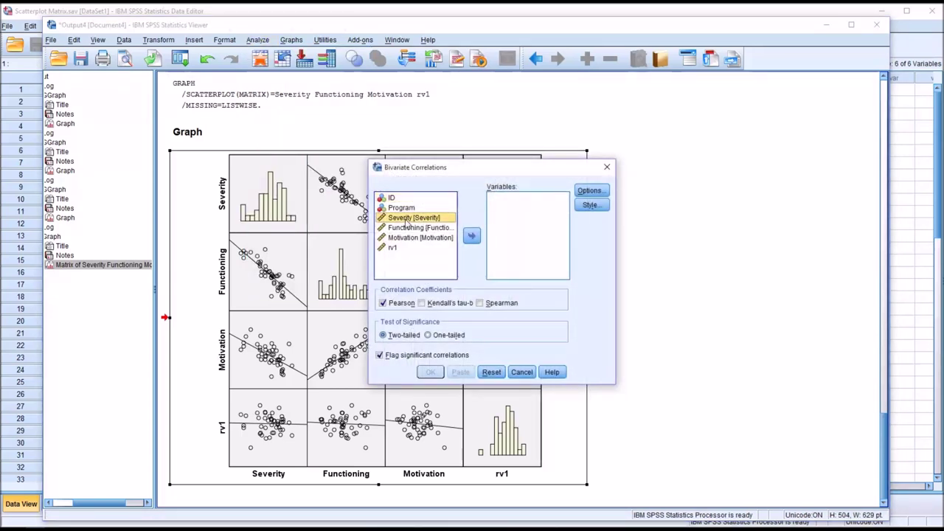
pyautogui.keyDown('shift'); pyautogui.click(403, 228); pyautogui.keyUp('shift')
pyautogui.keyDown('shift'); pyautogui.click(401, 238); pyautogui.keyUp('shift')
pyautogui.keyDown('shift'); pyautogui.click(396, 248); pyautogui.keyUp('shift')
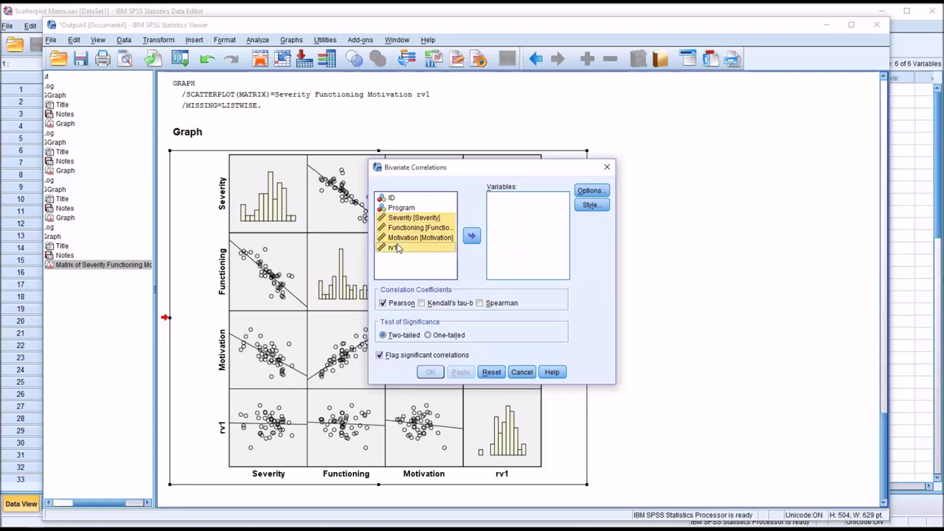
pyautogui.click(471, 235)
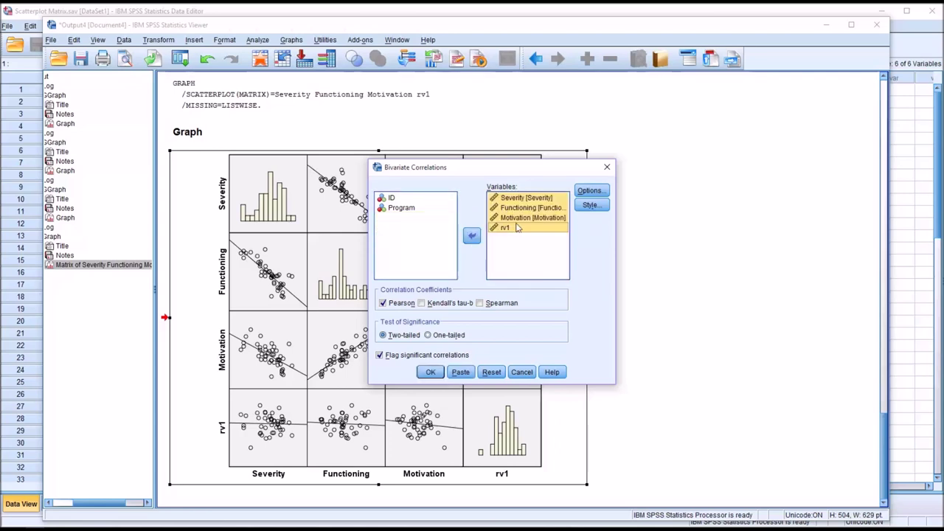
# Include means and standard deviations in the correlation analysis, run it and view the resulting tables in the output.
pyautogui.click(590, 190)
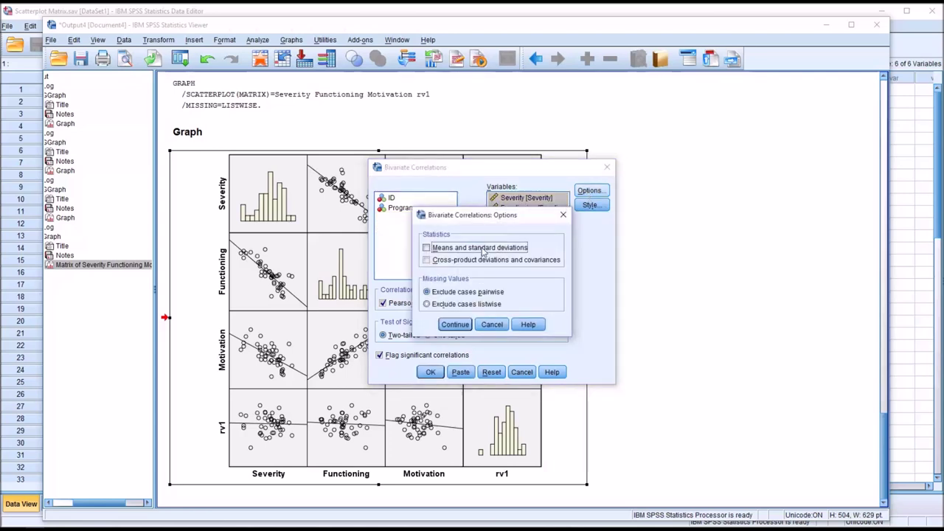
pyautogui.click(427, 249)
pyautogui.click(454, 326)
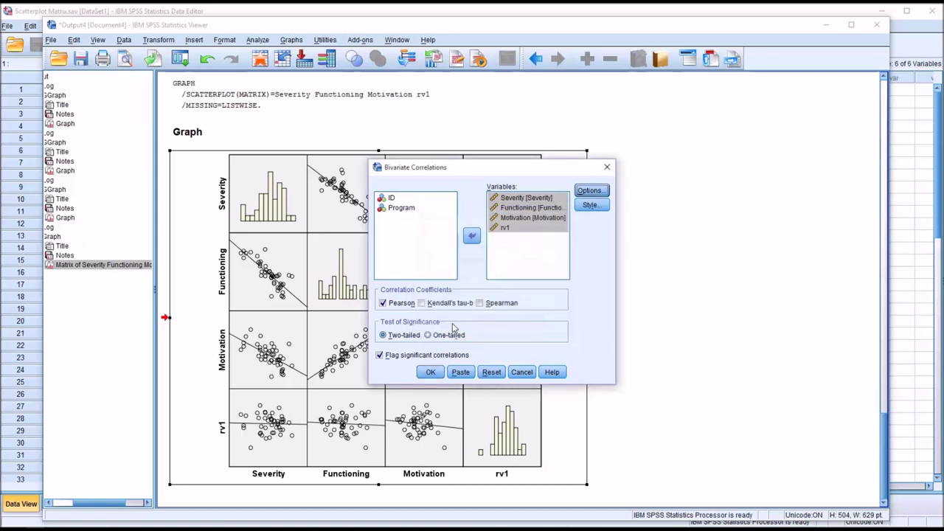
pyautogui.click(433, 373)
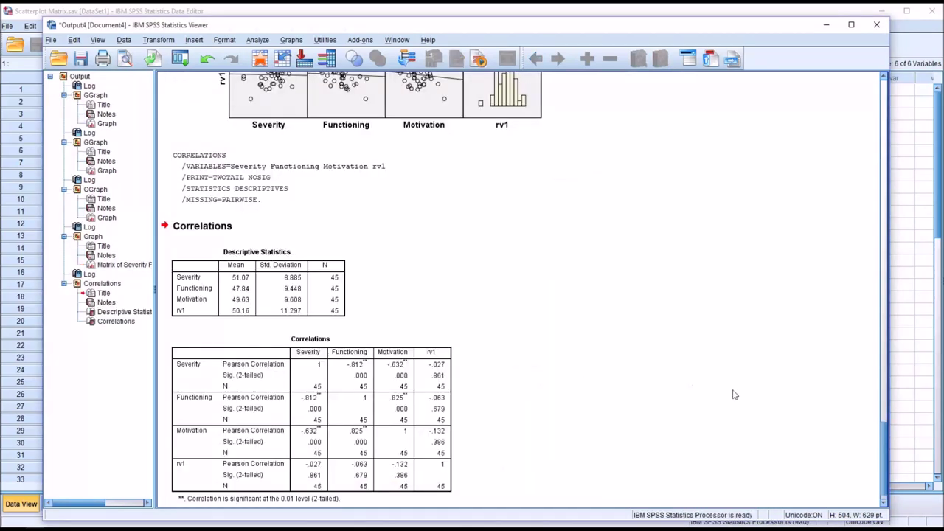
pyautogui.scroll(-1, 883, 437)
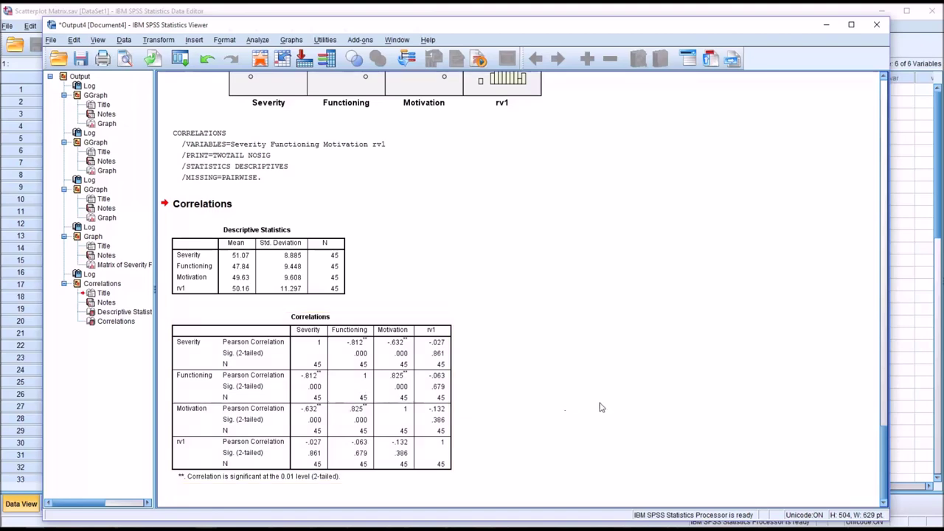
pyautogui.moveTo(884, 461)
pyautogui.mouseDown()
pyautogui.moveTo(875, 405)
pyautogui.moveTo(878, 458)
pyautogui.mouseUp()
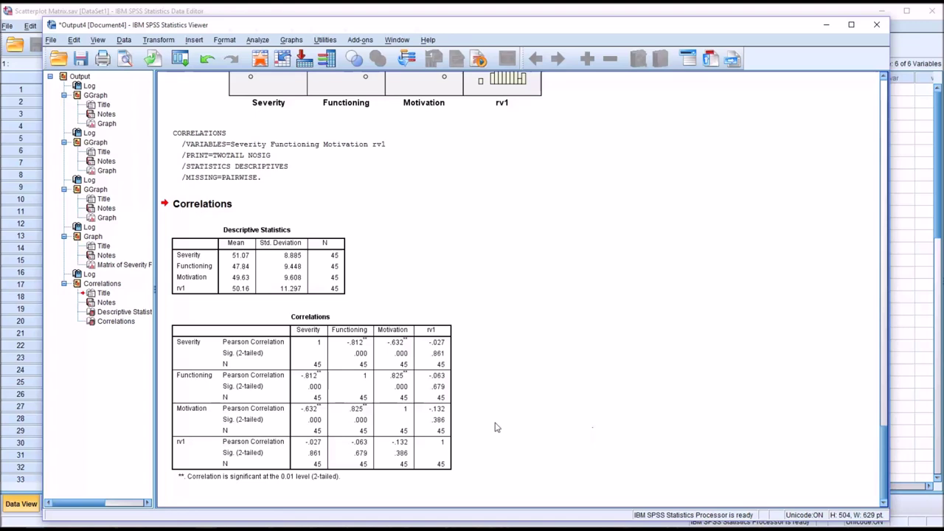